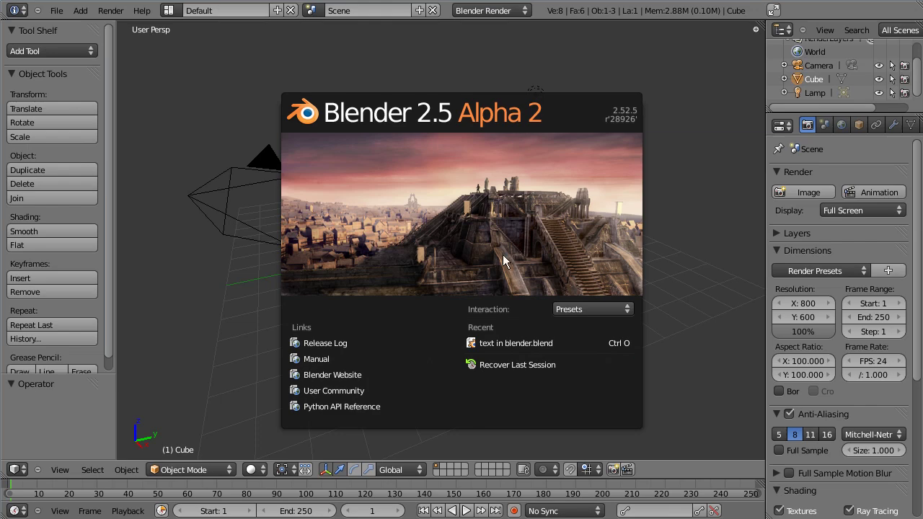
Bring the splash screen back up to check the Blender version and revision, and dismiss it.
left_click(498, 249)
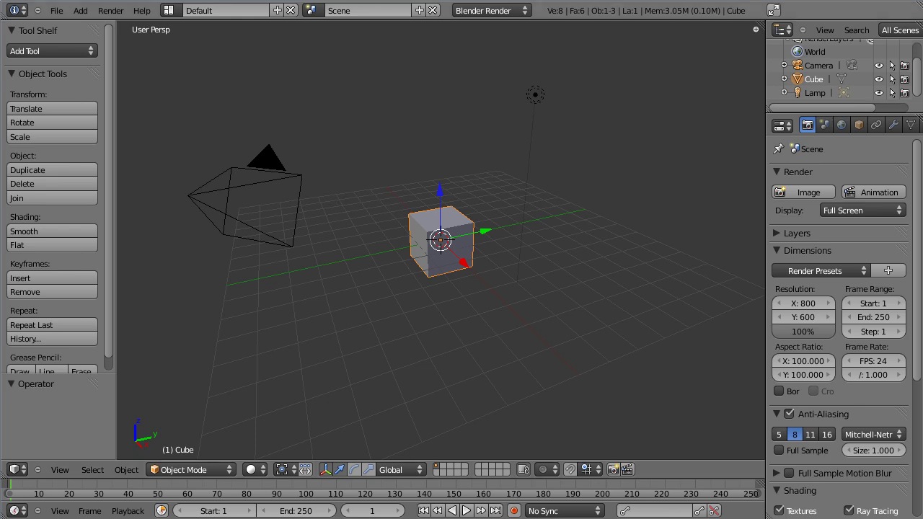
left_click(141, 11)
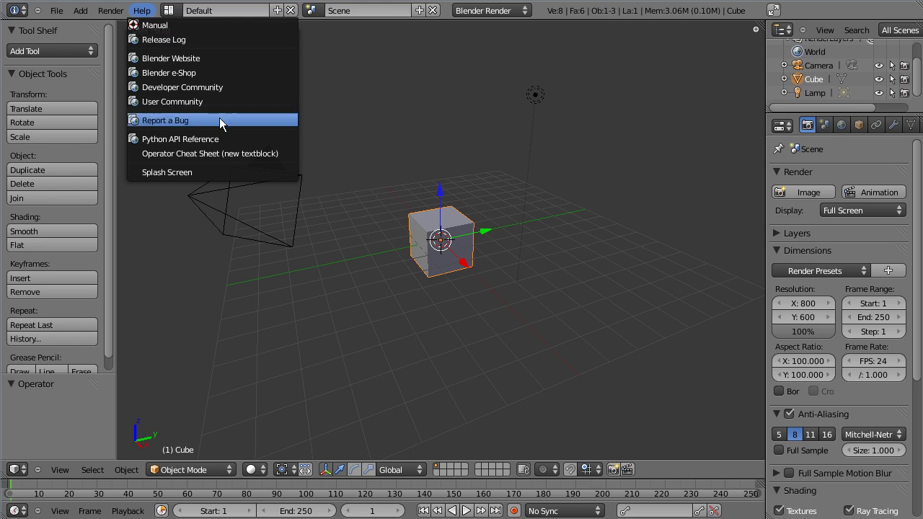
left_click(237, 171)
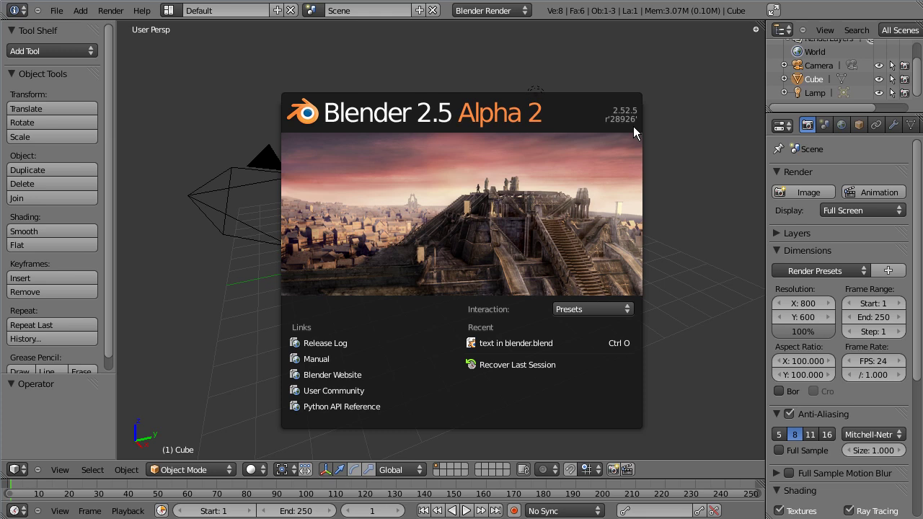
left_click(613, 147)
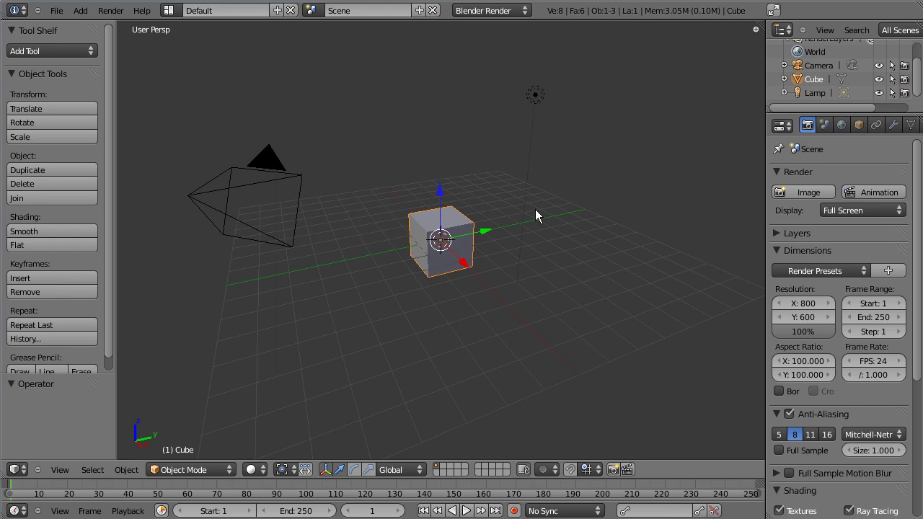
Delete the default cube and add a plane mesh in the top view.
key("x")
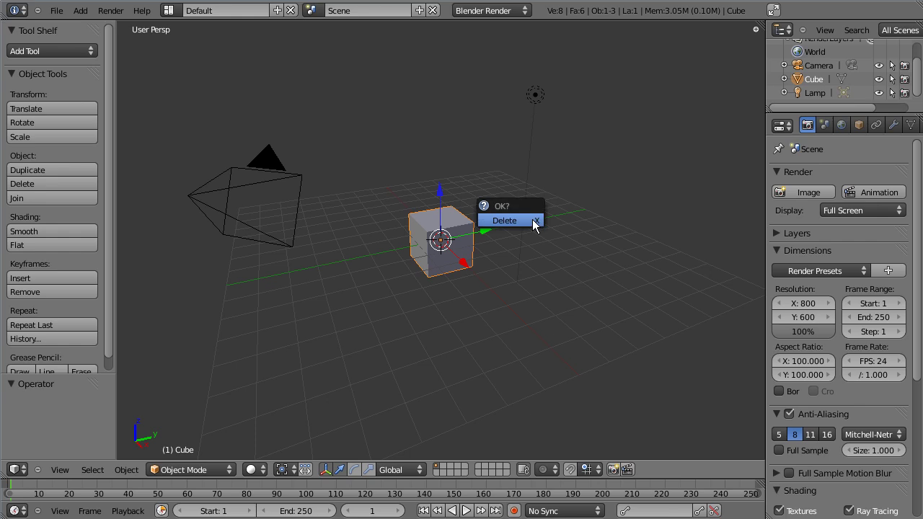
left_click(534, 226)
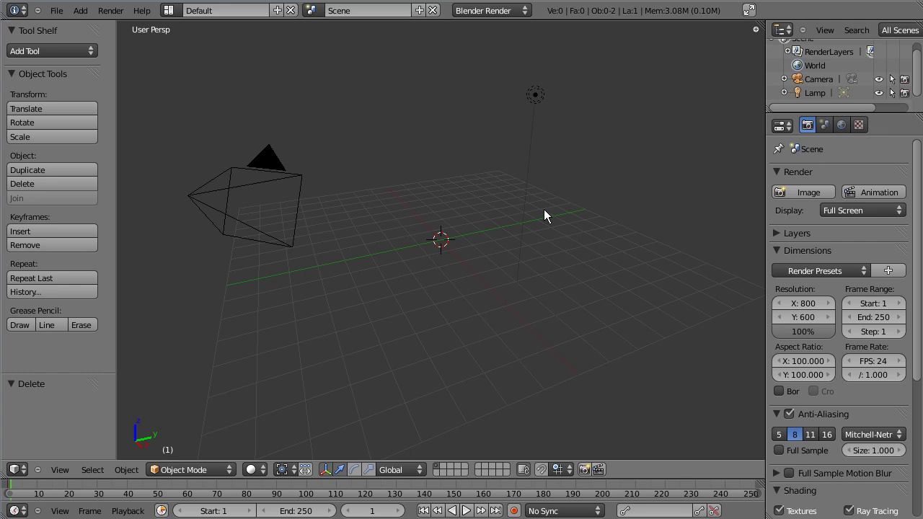
key("KP_7")
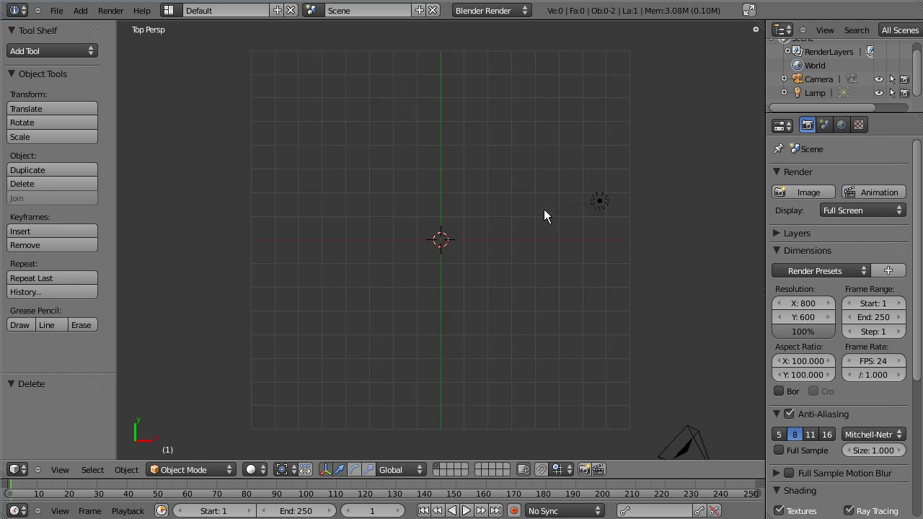
key("shift+a")
mouse_move(544, 209)
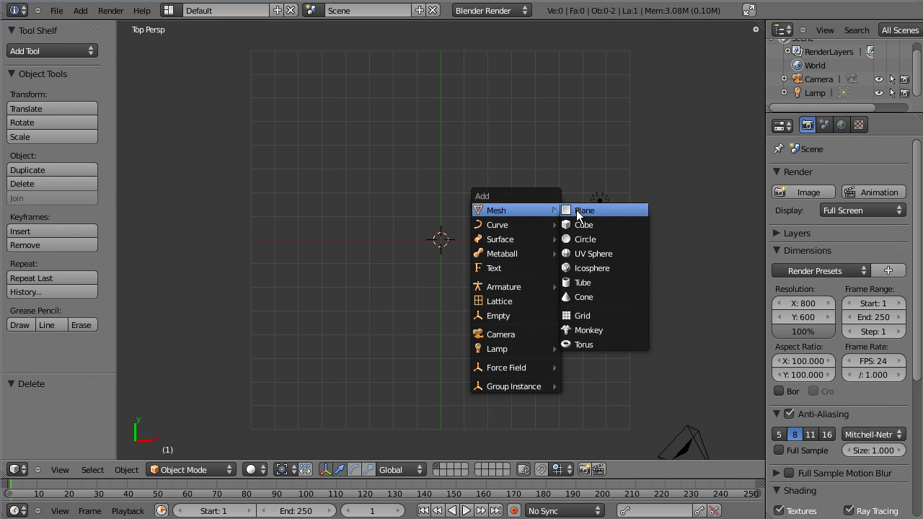
left_click(577, 210)
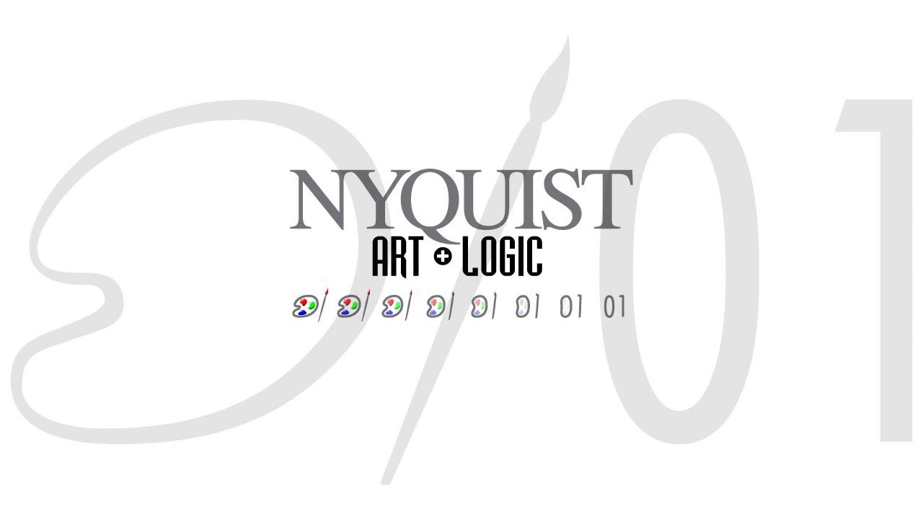
Switch to a Windows command prompt, started from the Run dialog with cmd, and change to the Desktop directory.
key("super+r")
left_click_drag(277, 64, 231, 119)
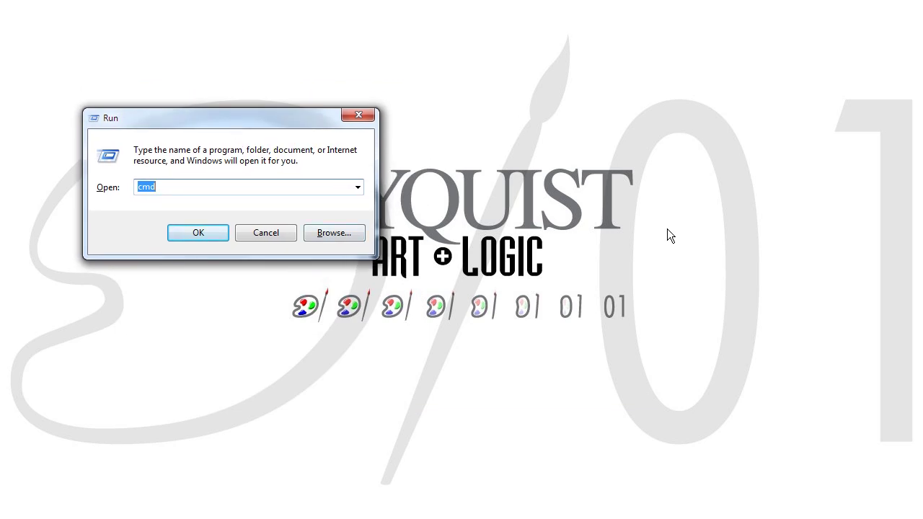
key("Return")
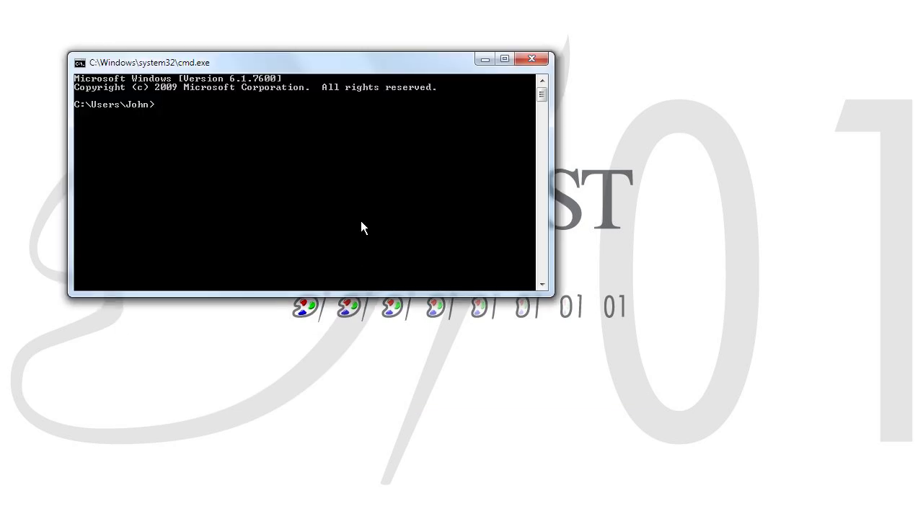
type("cd De")
key("Tab")
key("Return")
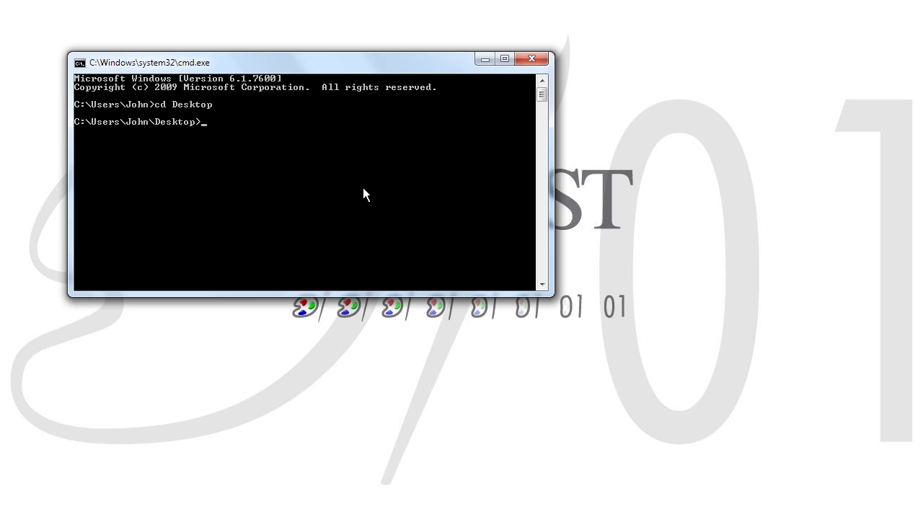
Run "ftblender.exe h" to read the utility's usage and option list.
type("fr")
key("BackSpace")
type("t")
key("Tab")
type("h")
key("Return")
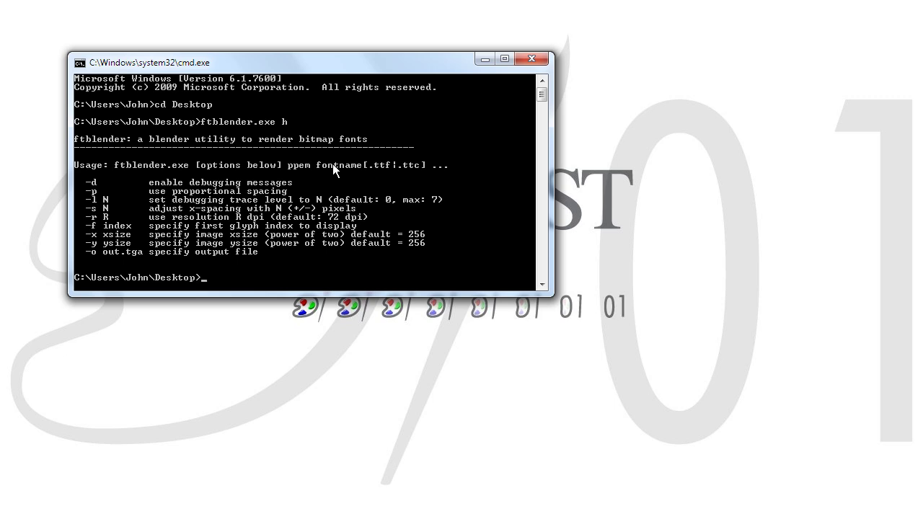
Run "ftblender.exe -o comic.tga -x 512 -y 512 -r 48 ppem comic.ttf" to render the font as a 512 by 512 bitmap.
type("f")
key("Tab")
type("-o comic.tga")
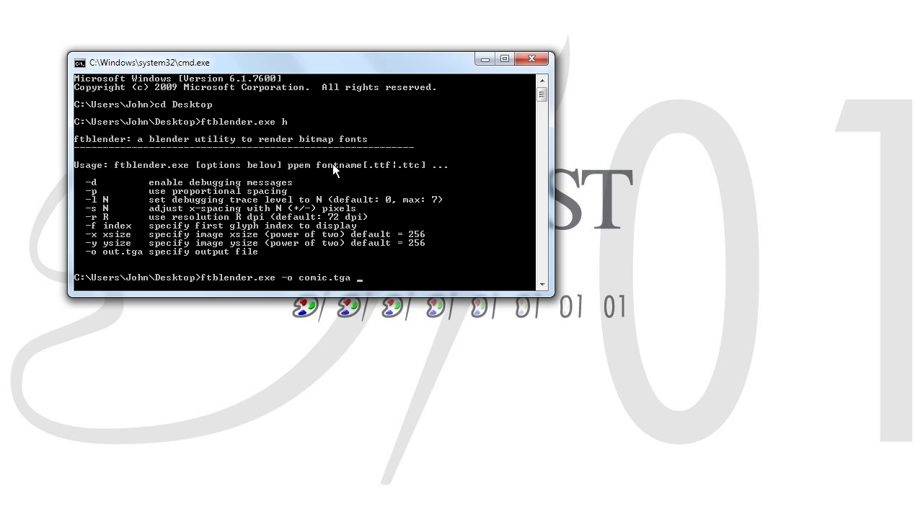
type("-x")
type(" 512")
type(" -y ")
type("512")
type("-r 48")
type(" ppem")
type(" comic.t")
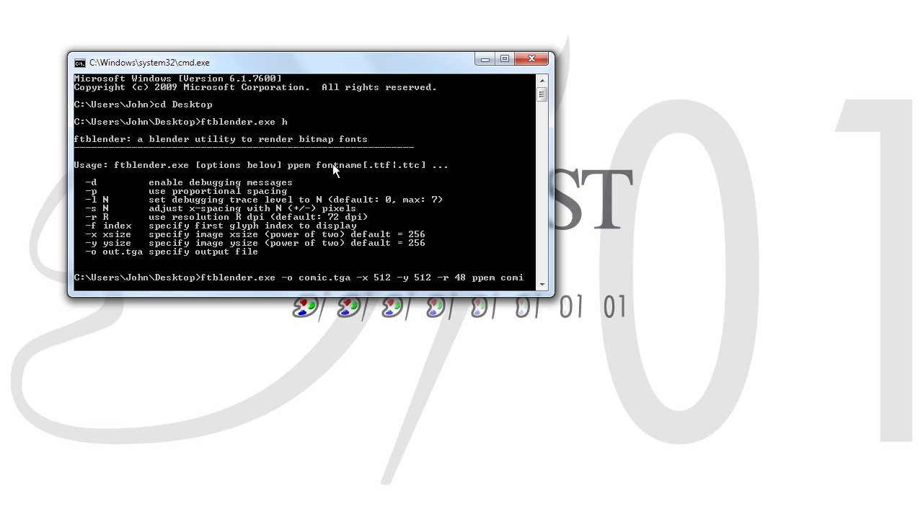
type("tf")
key("Return")
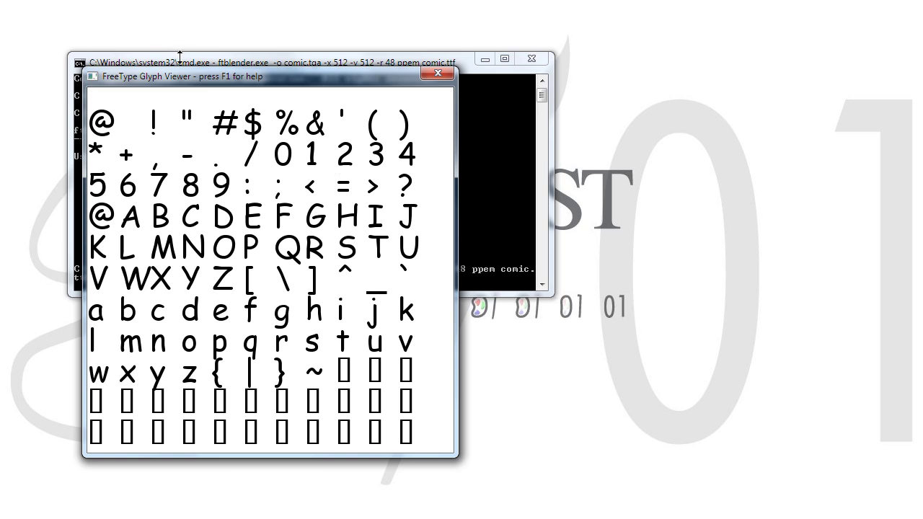
Read the FreeType Glyph Viewer's help screen for its available commands.
left_click_drag(192, 74, 162, 1)
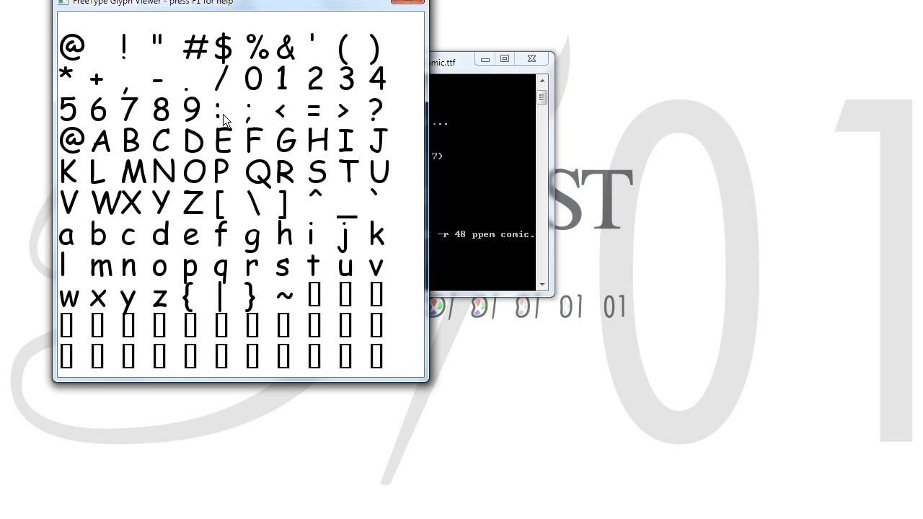
key("F1")
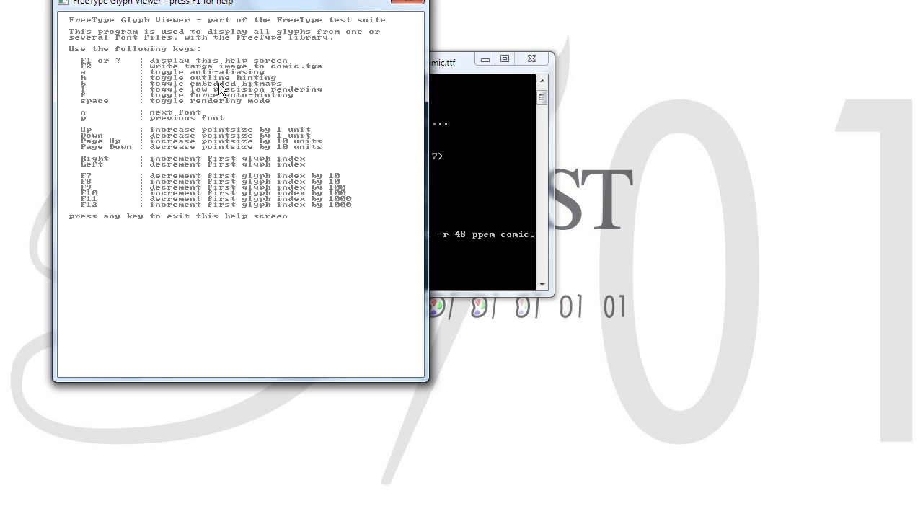
key("F1")
Adjust the glyph point size to fit the characters in the image, and save the glyph sheet as comic.tga.
key("Up")
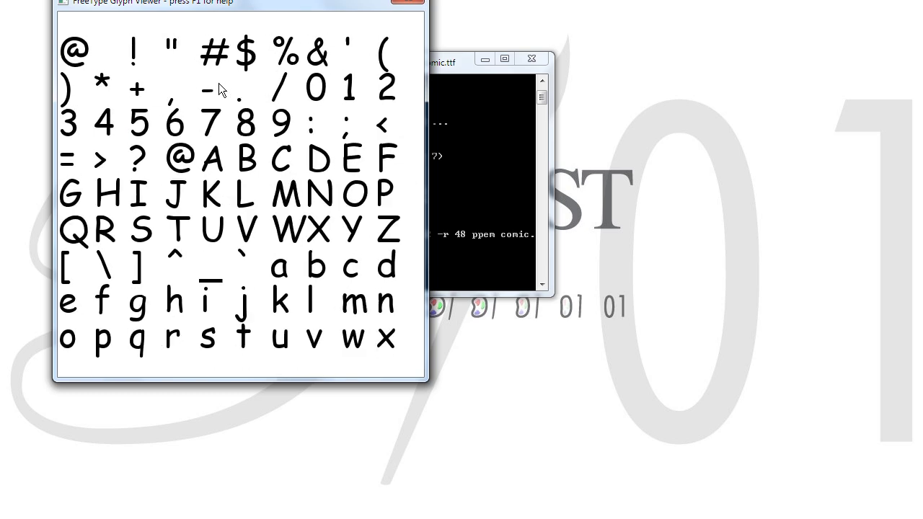
key("Down")
key("Down")
key("Down")
key("Down")
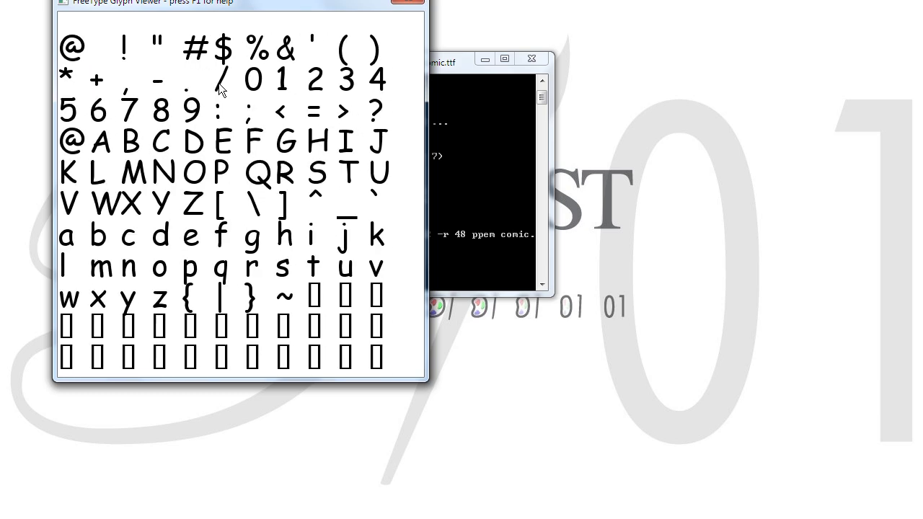
key("Down")
key("Down")
key("Down")
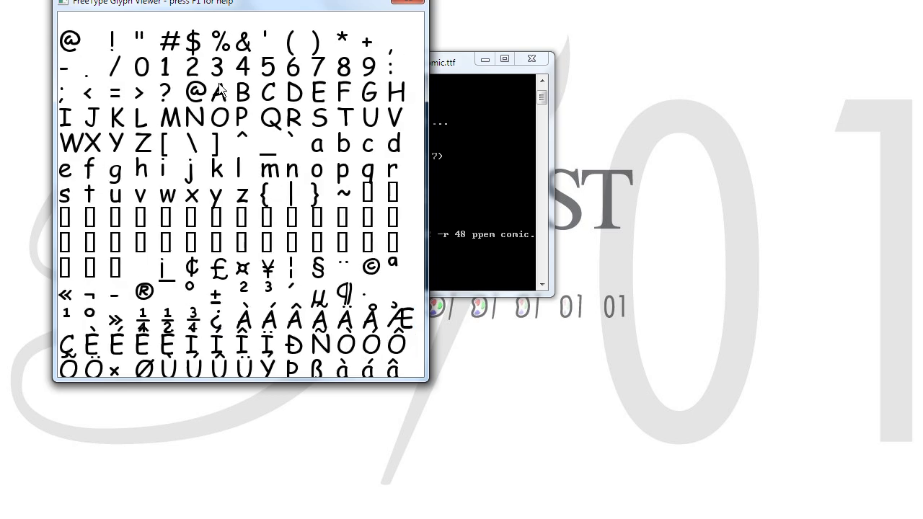
key("Up")
left_click(408, 2)
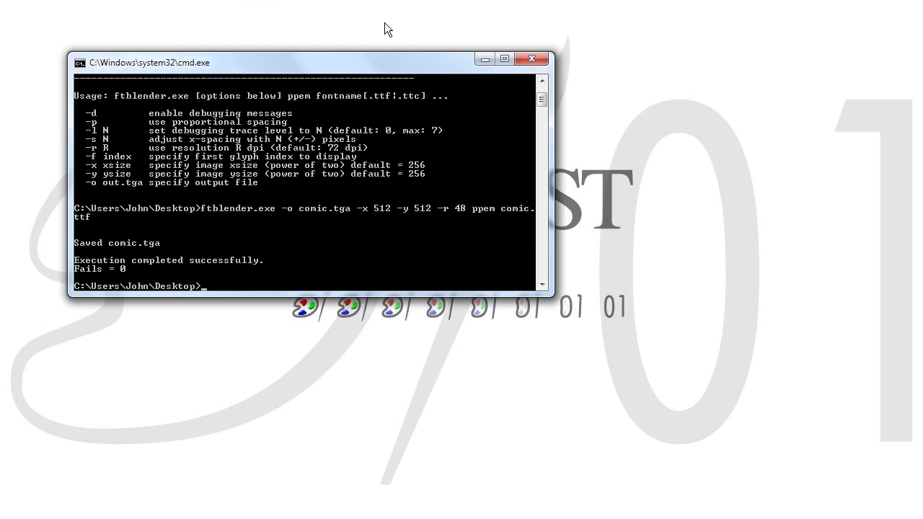
Exit the command prompt and switch to the Desktop folder window to locate comic.tga and comic.ttf.
type("exit")
key("Return")
key("alt+Tab")
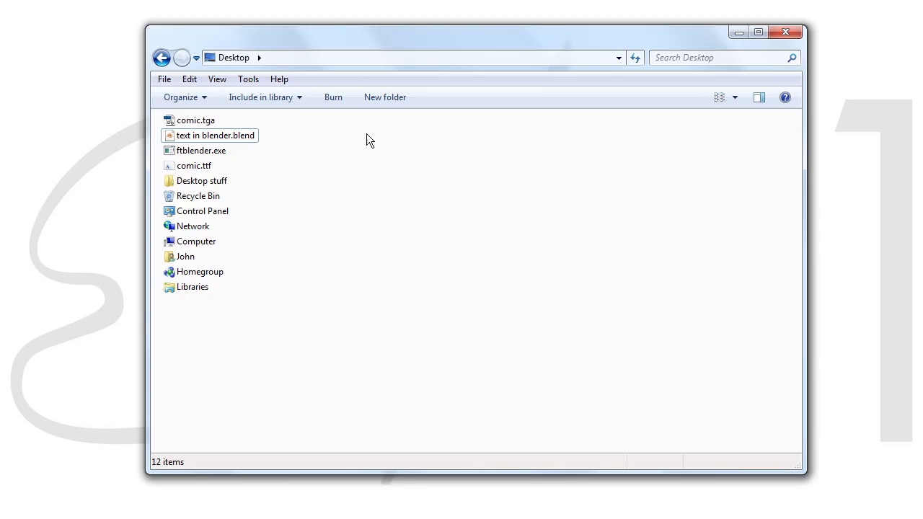
left_click_drag(306, 40, 246, 13)
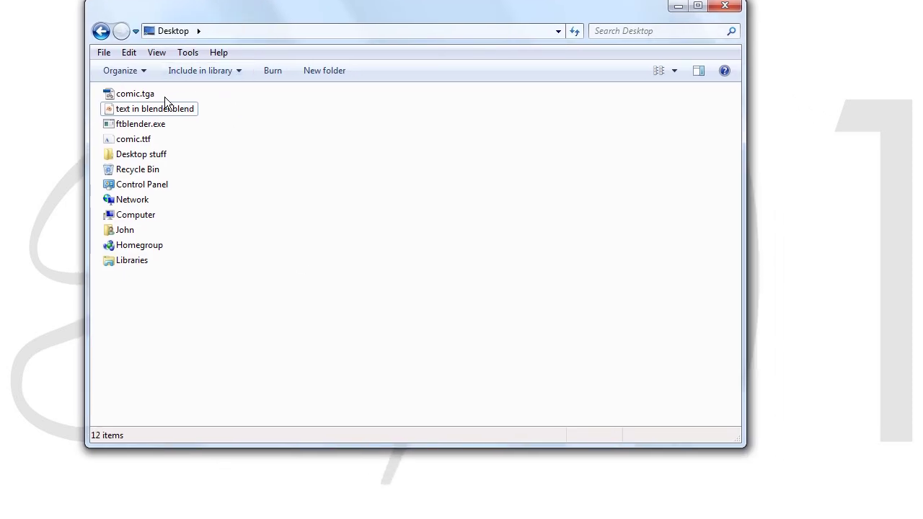
left_click(141, 95)
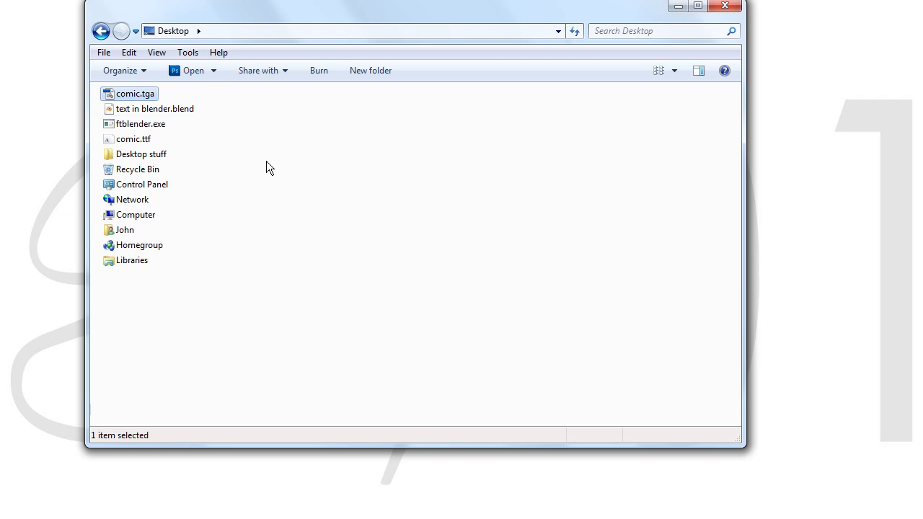
left_click(124, 141)
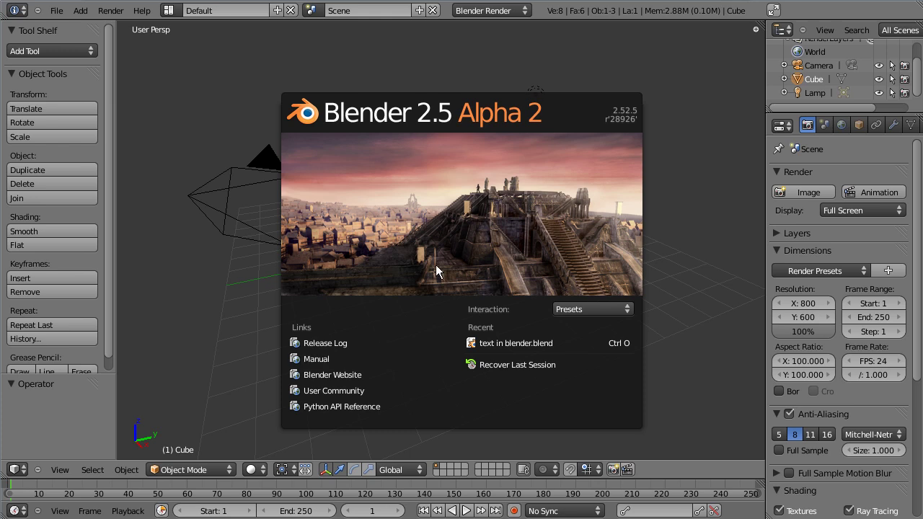
Switch to Blender, and replace the default cube with a plane mesh in the top view.
left_click(427, 246)
key("x")
left_click(427, 247)
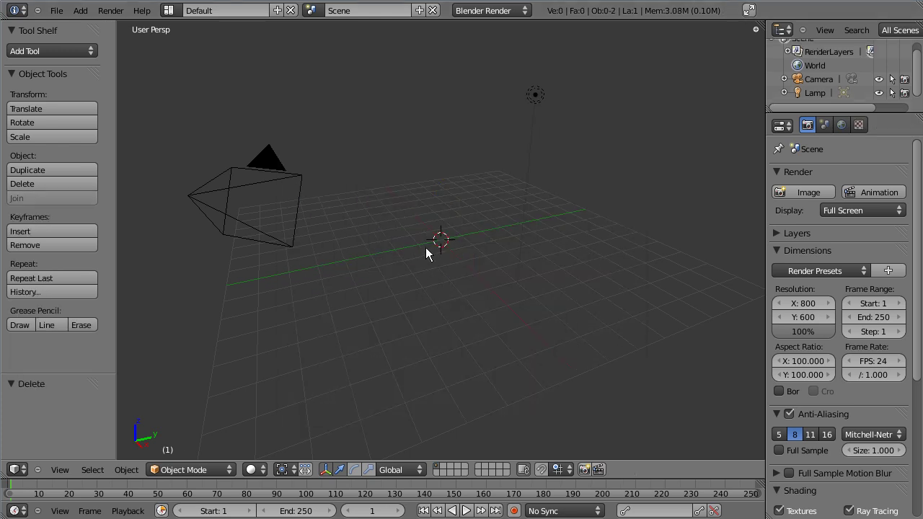
key("KP_7")
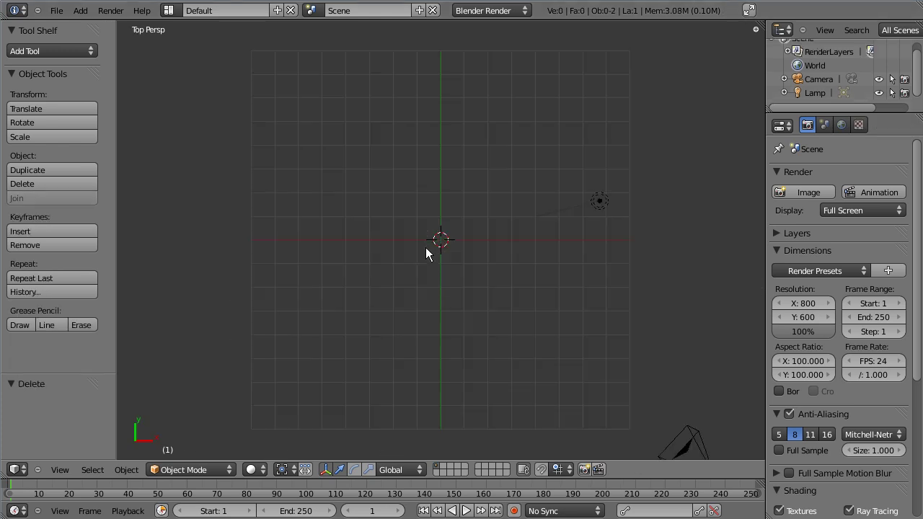
key("shift+a")
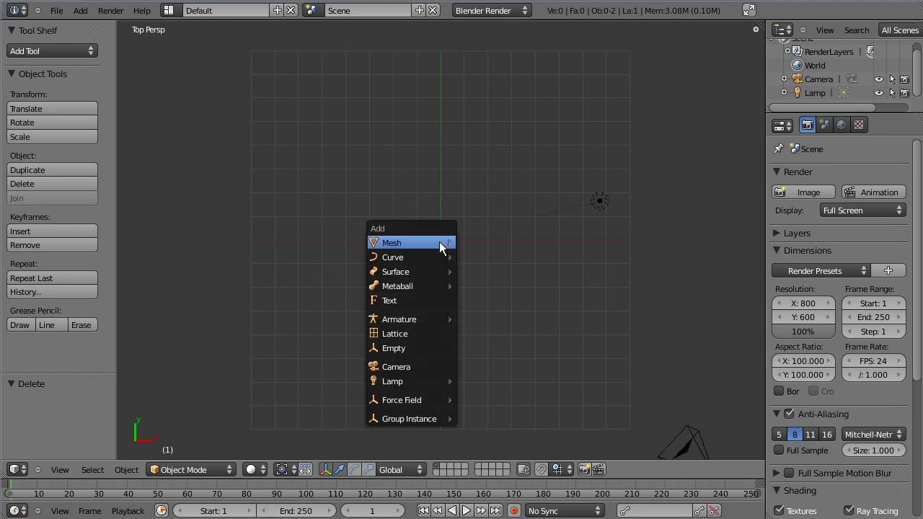
mouse_move(439, 243)
left_click(479, 242)
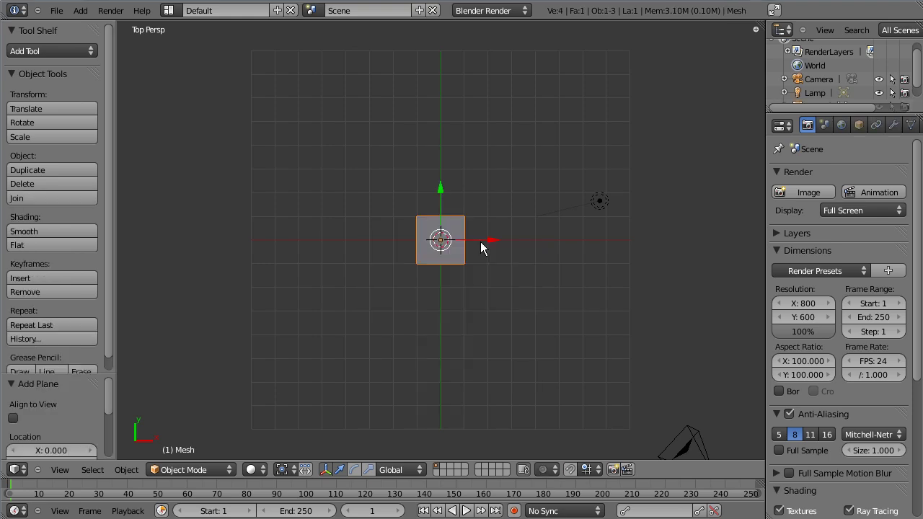
Split the 3D viewport into two side-by-side areas and make the new one a UV/Image Editor.
scroll(480, 242, "up", 5)
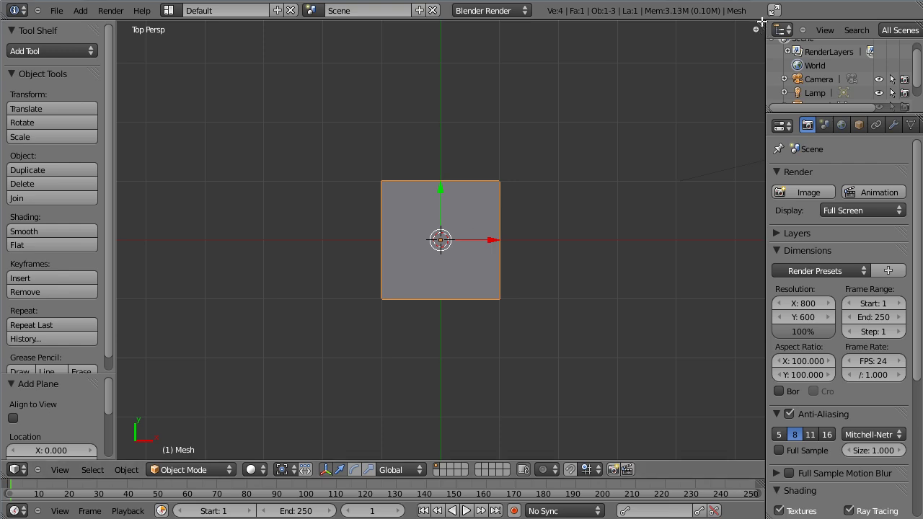
left_click_drag(761, 22, 387, 36)
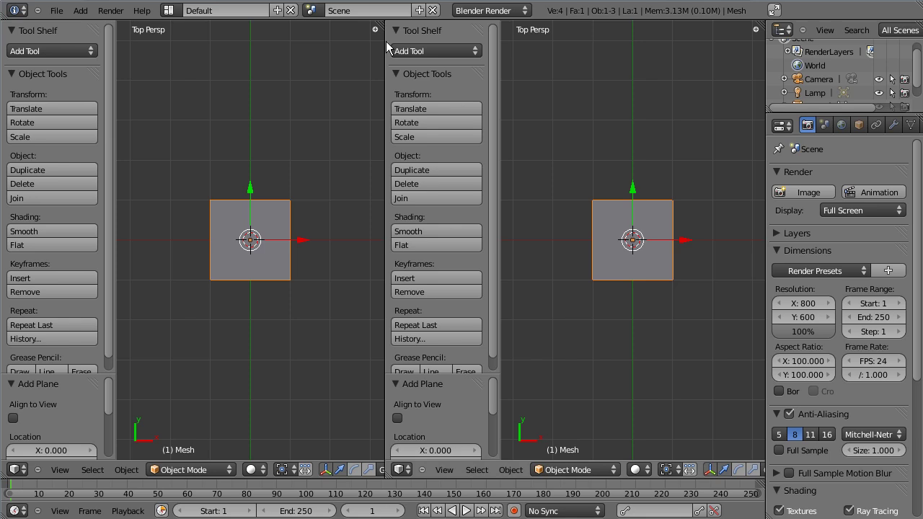
left_click(401, 469)
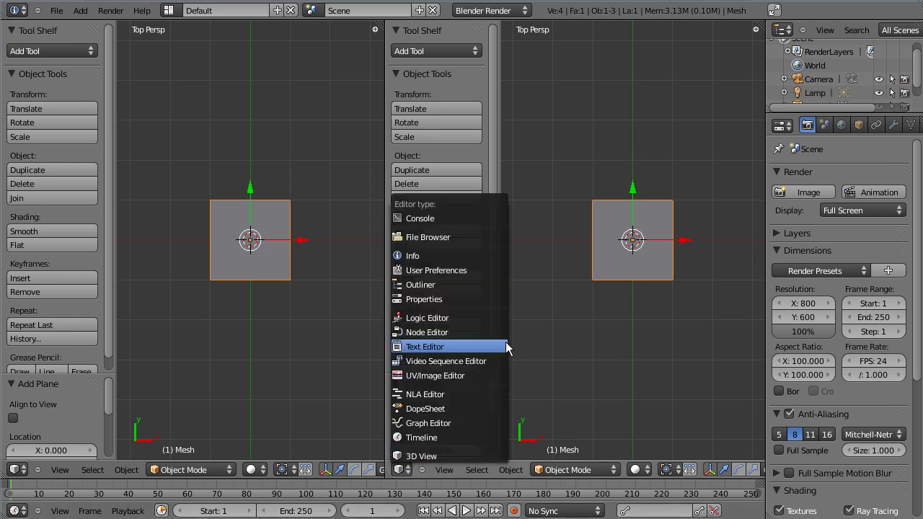
left_click(492, 375)
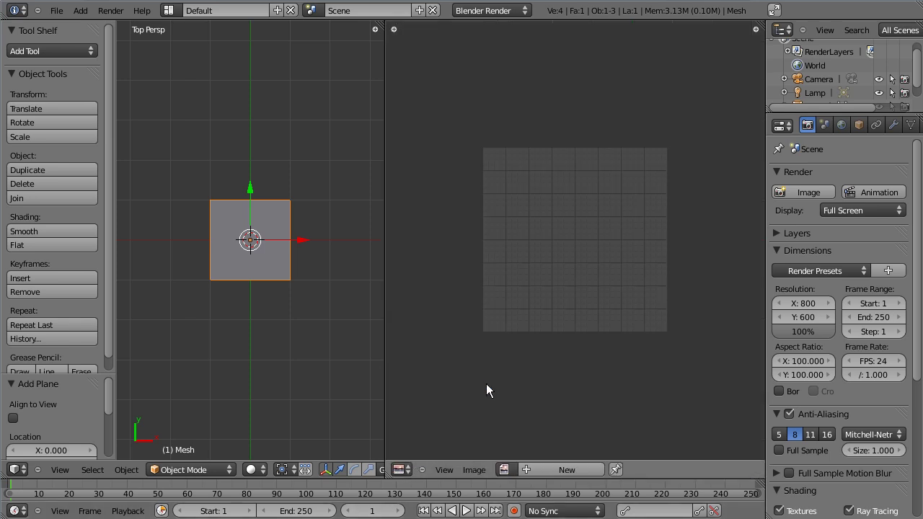
Open comic.tga from the Desktop folder in the UV/Image Editor.
left_click(479, 469)
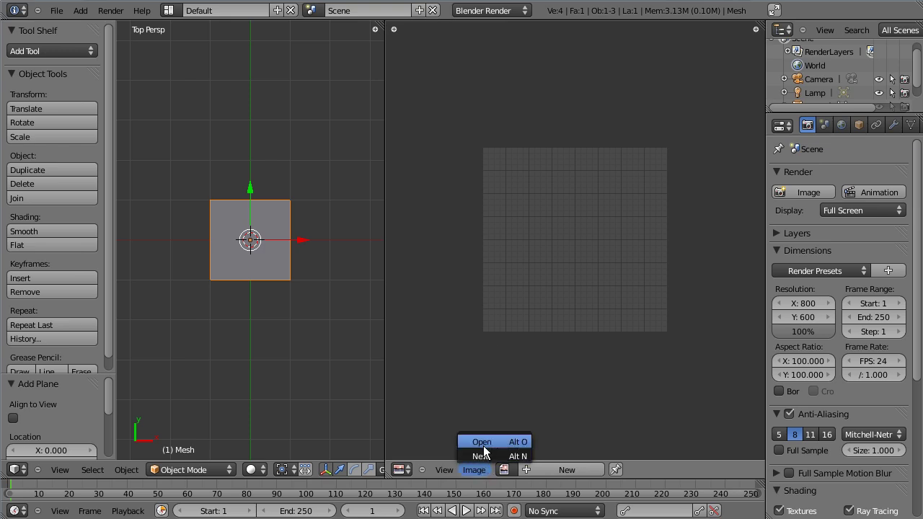
left_click(484, 440)
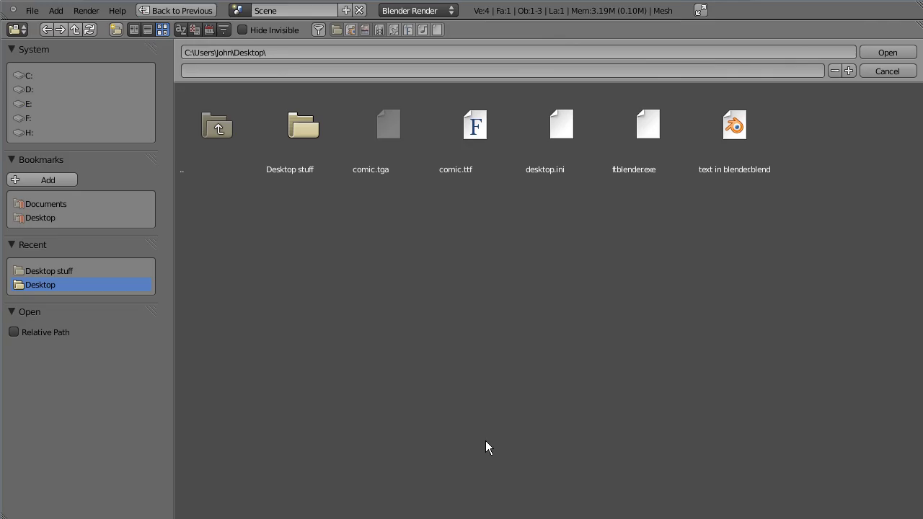
left_click(392, 137)
left_click(881, 52)
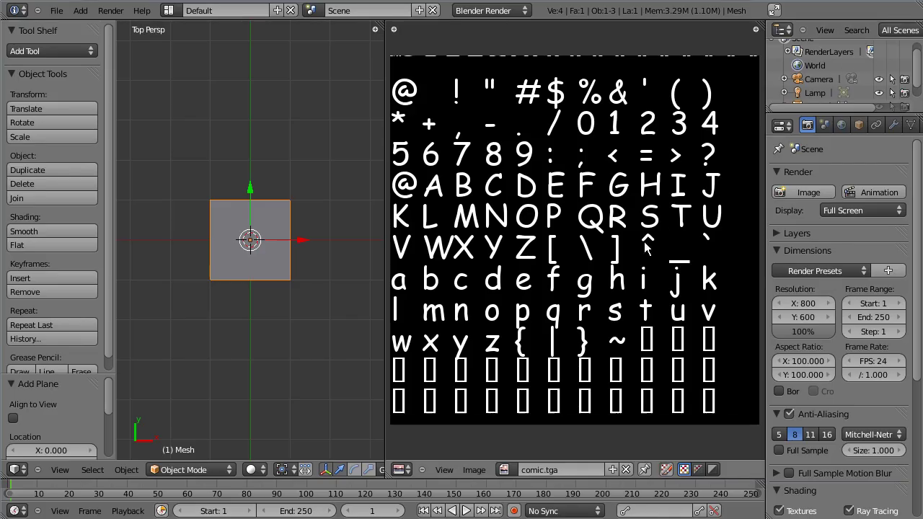
middle_click_drag(546, 240, 587, 255)
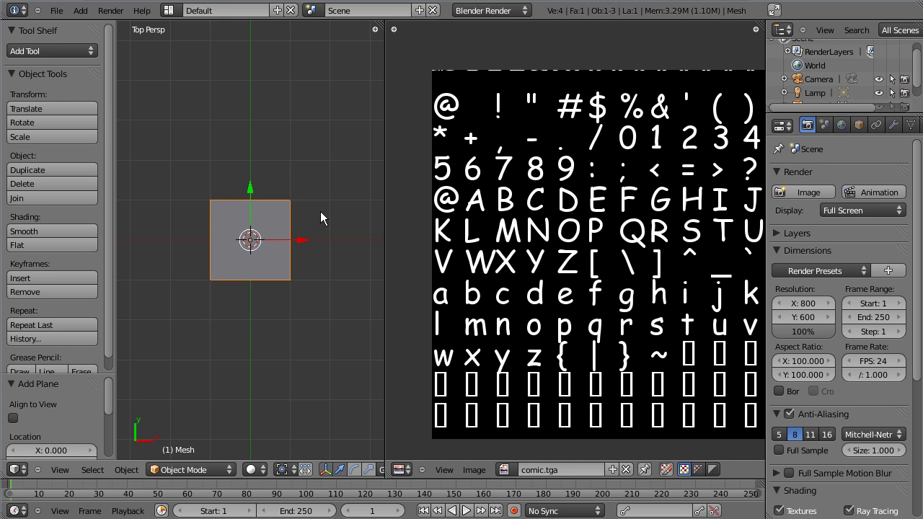
Change the render engine to Blender Game and set the 3D viewport shading to Textured.
left_click(488, 10)
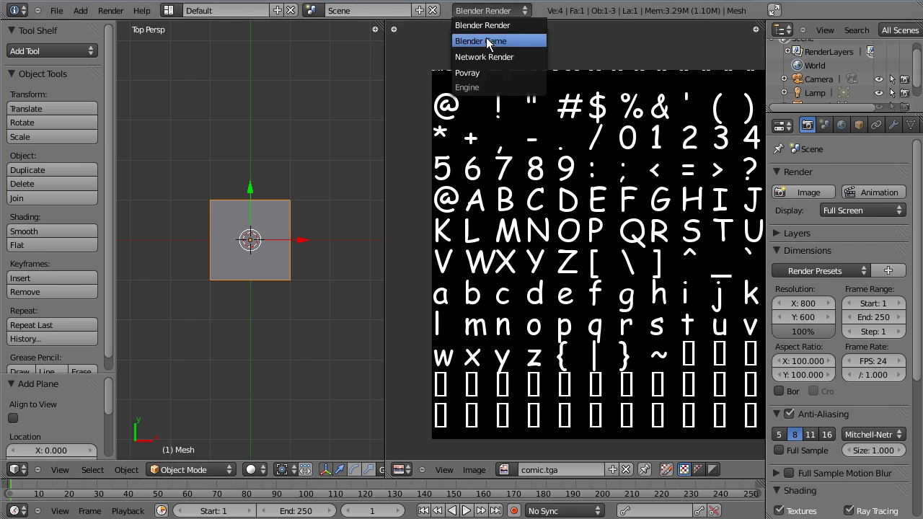
left_click(489, 42)
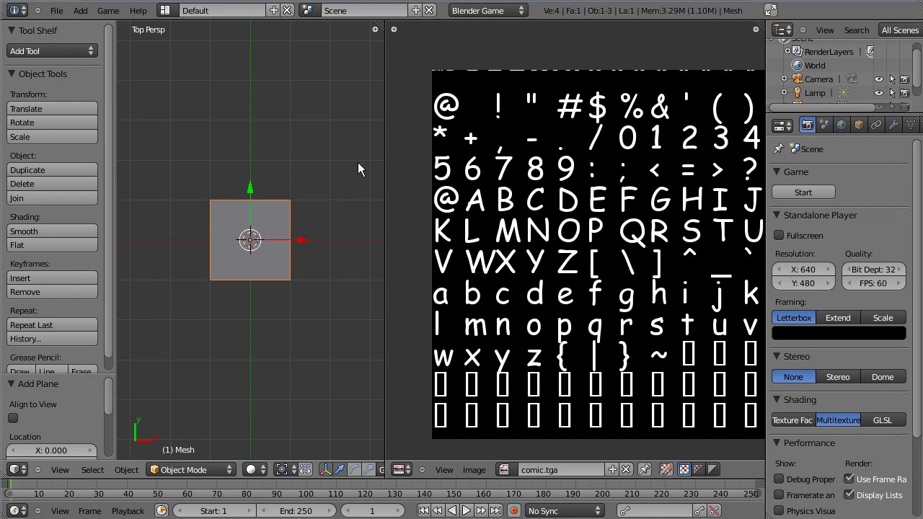
left_click(250, 469)
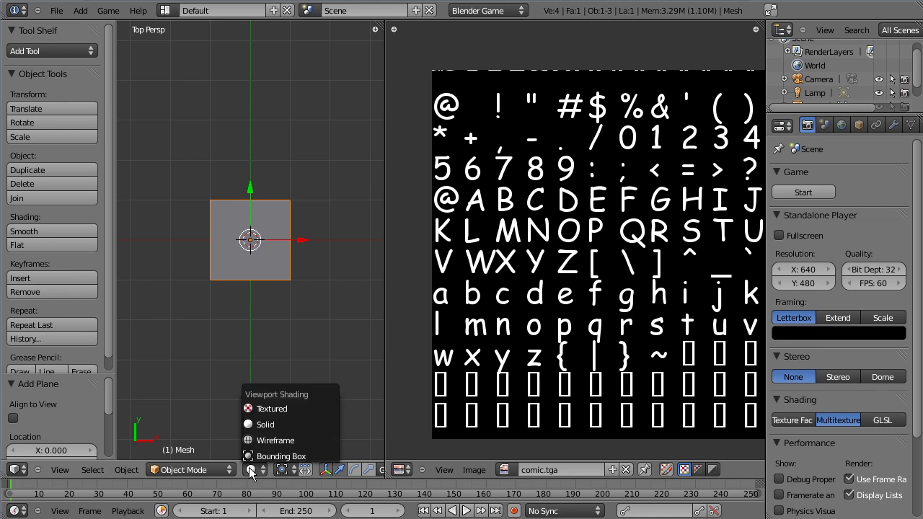
left_click(264, 408)
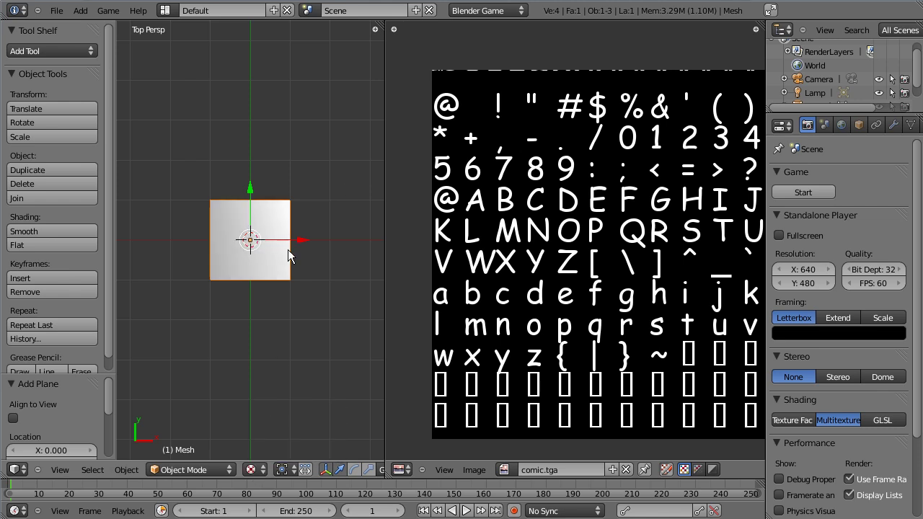
Unwrap the plane in Edit Mode onto comic.tga and rotate its UVs by -180° so the characters read upright.
key("Tab")
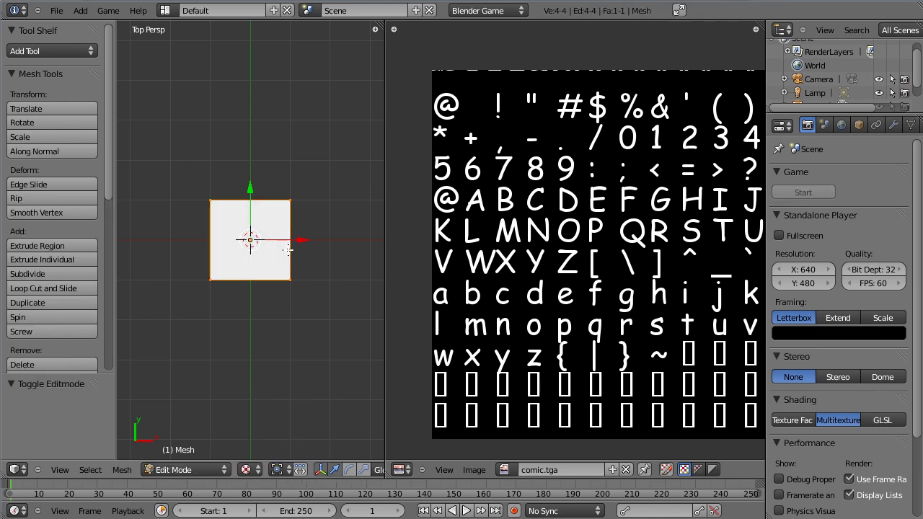
key("u")
left_click(333, 209)
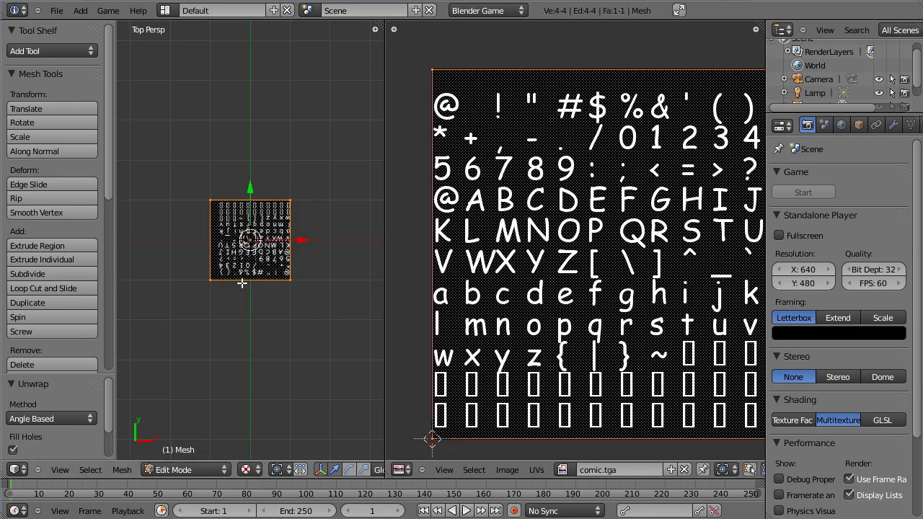
key("r")
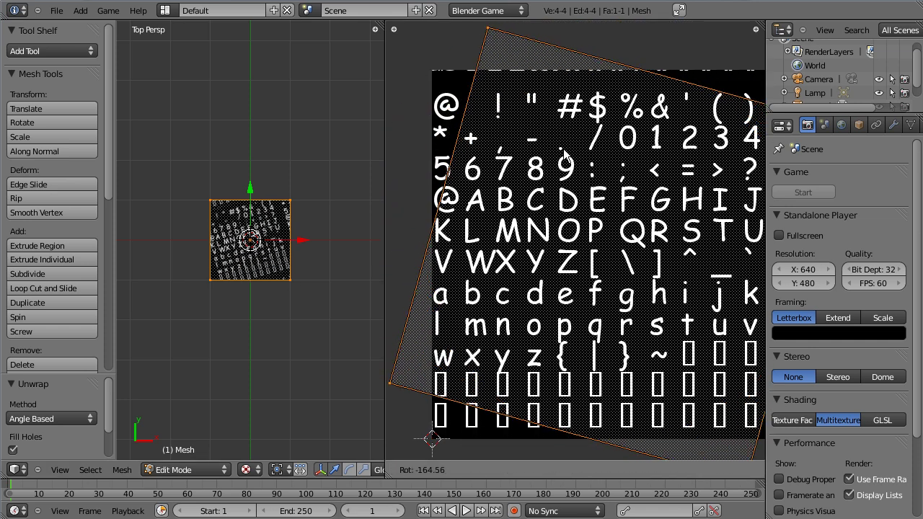
left_click(536, 169)
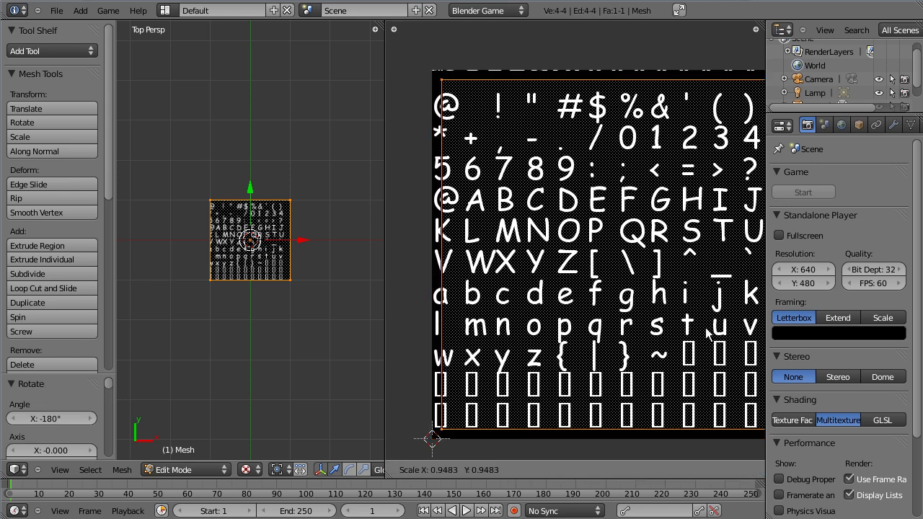
Scale the plane's UV face down and move it over the first @ glyph in the sheet's top row.
key("s")
left_click(631, 268)
key("g")
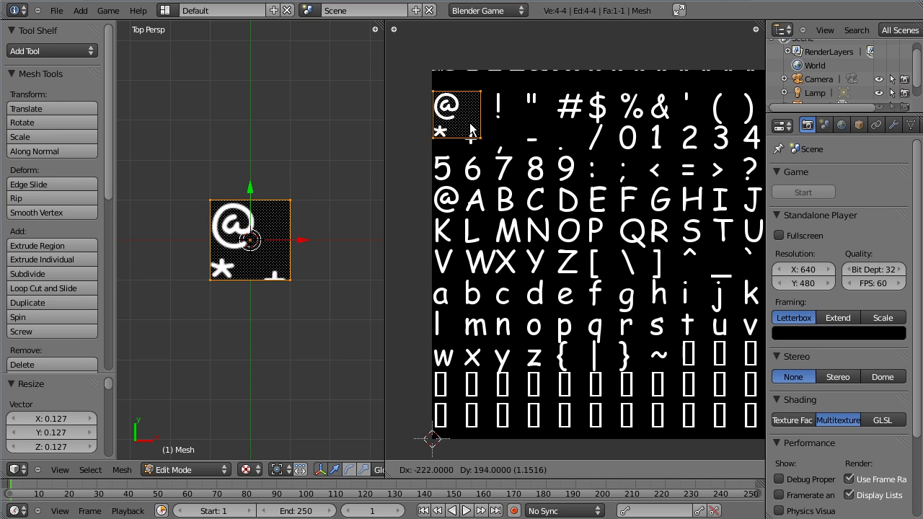
left_click(469, 128)
key("s")
left_click(467, 128)
key("g")
left_click(448, 110)
key("s")
left_click(479, 140)
key("g")
left_click(479, 130)
Fine-tune the UV face's position and size so it closely frames the first @ glyph.
scroll(479, 129, "up", 6)
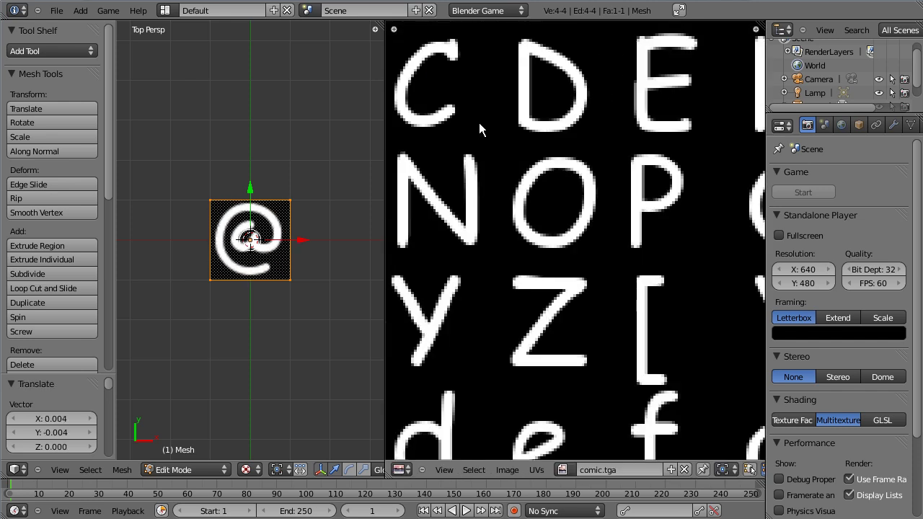
middle_click_drag(479, 122, 817, 404)
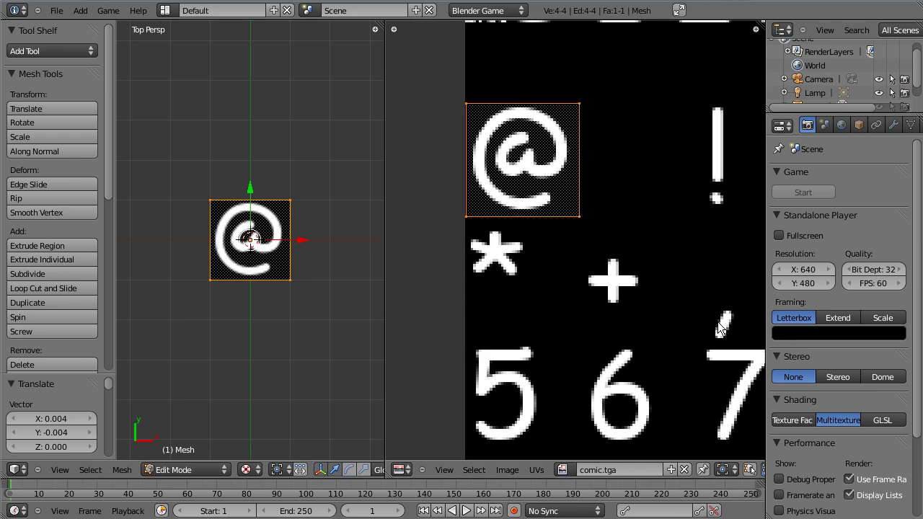
key("g")
left_click(629, 168)
key("s")
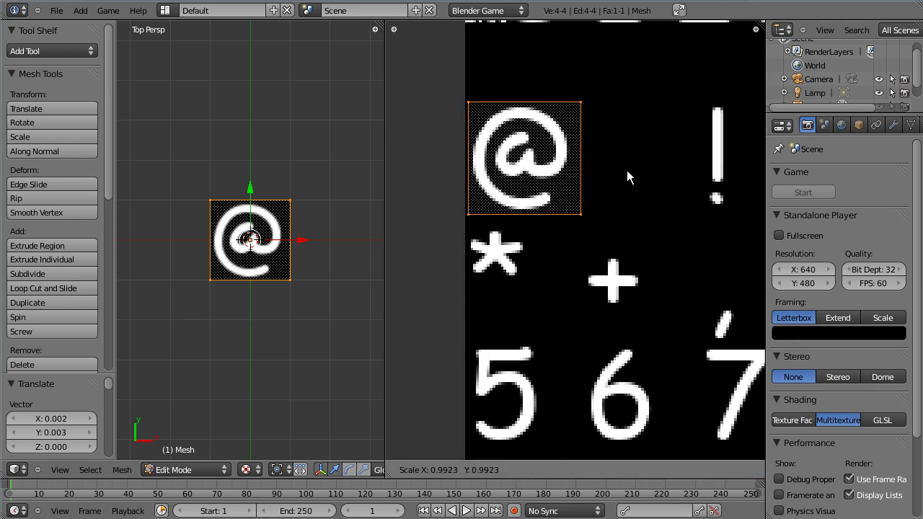
left_click(623, 169)
key("g")
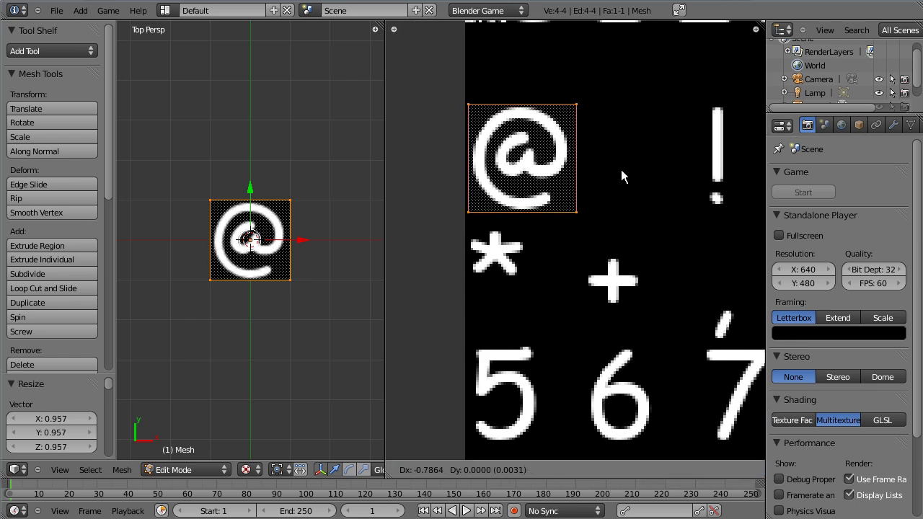
left_click(622, 176)
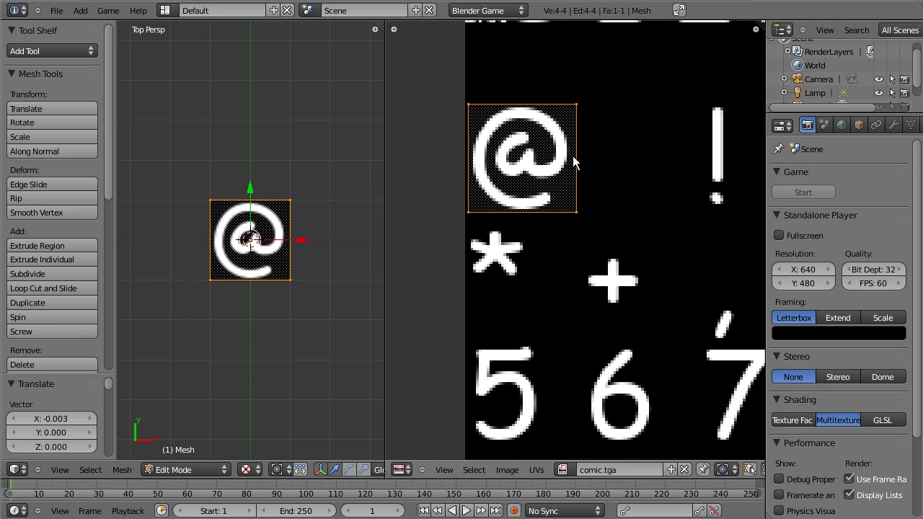
scroll(574, 187, "down", 6)
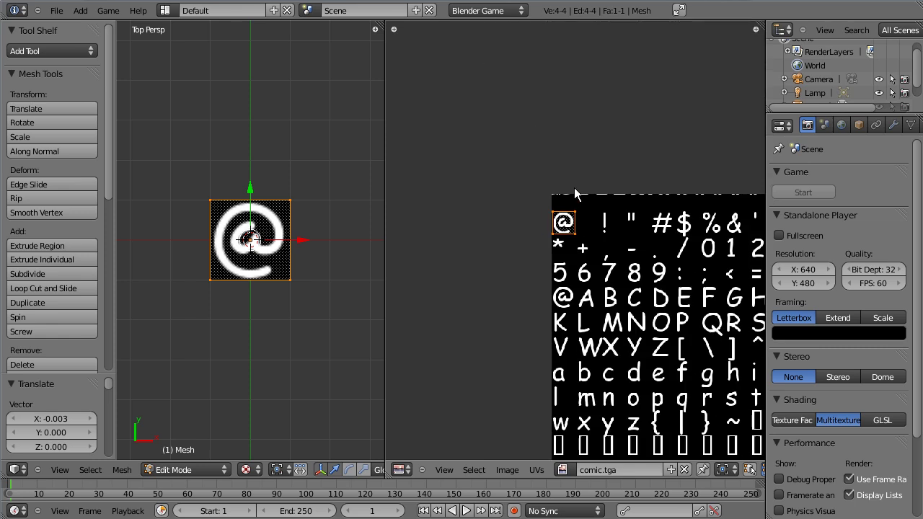
middle_click_drag(629, 284, 515, 158)
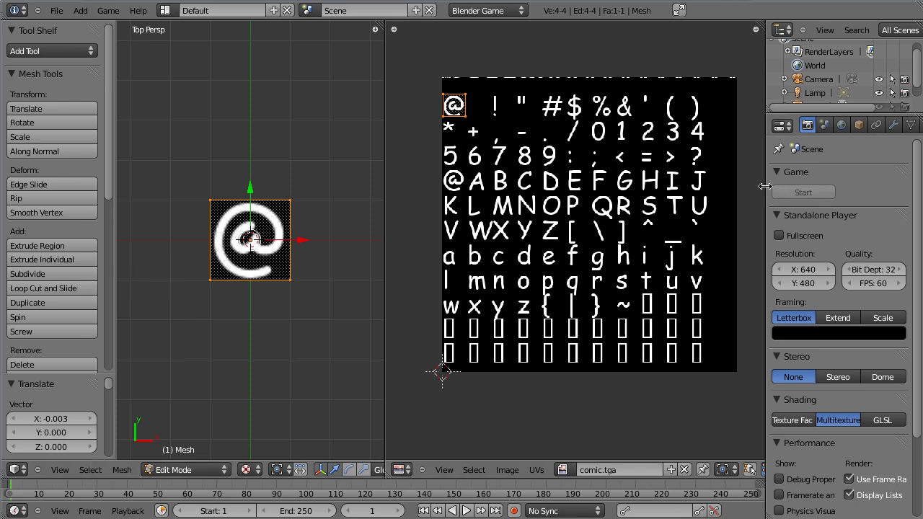
In the mesh's texture face settings, disable Collision, enable Text, and set the transparency to Alpha.
left_click_drag(915, 241, 912, 180)
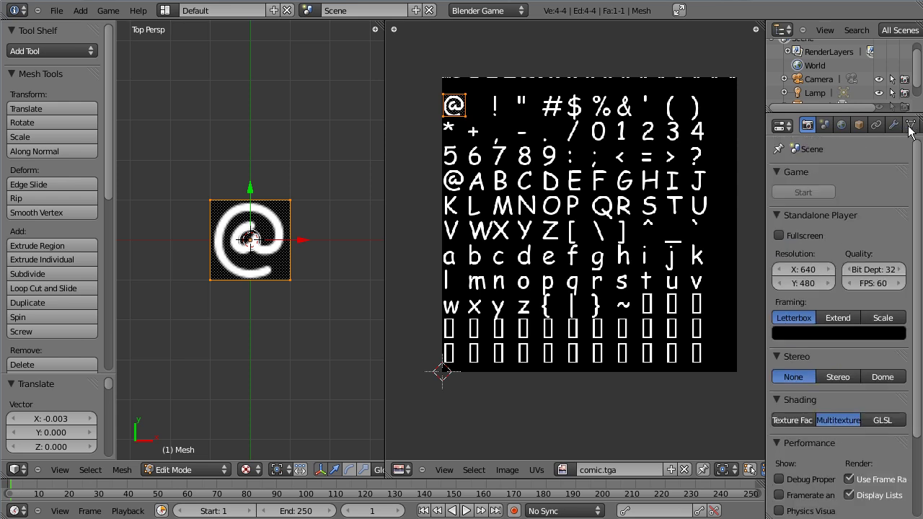
left_click(910, 127)
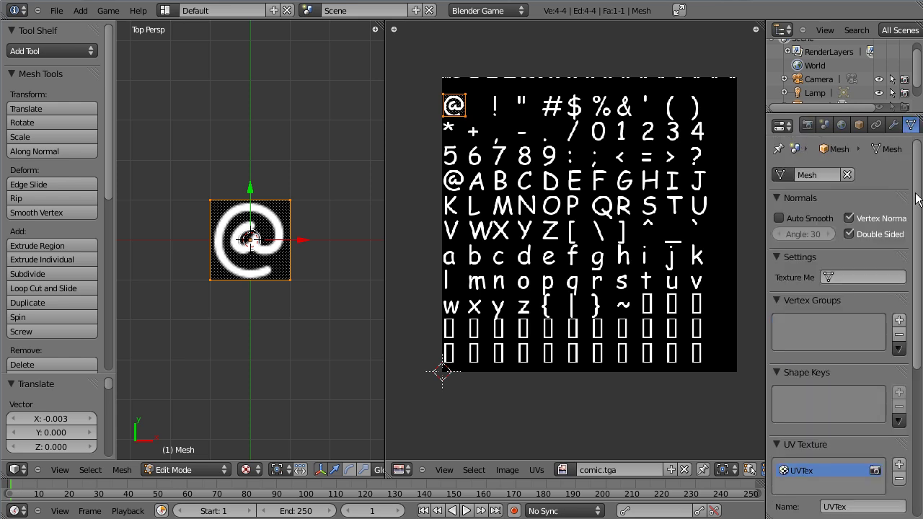
left_click_drag(916, 198, 901, 367)
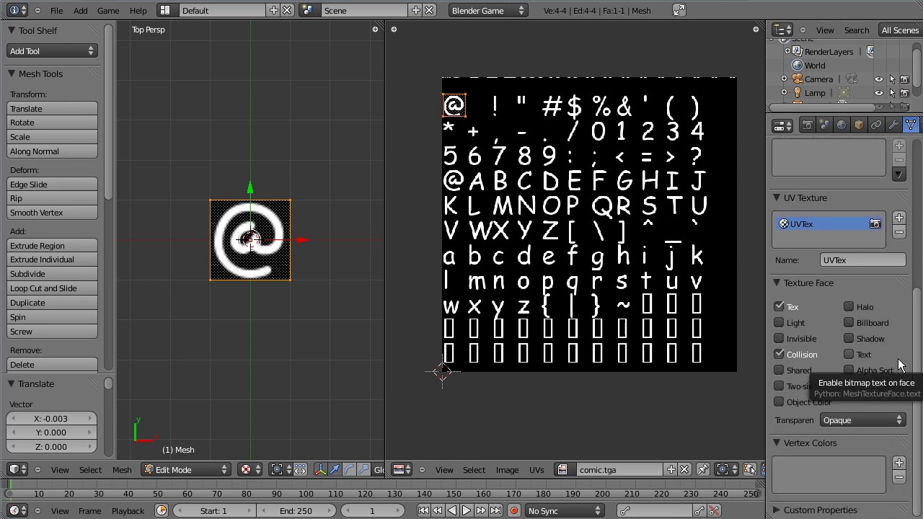
left_click(779, 354)
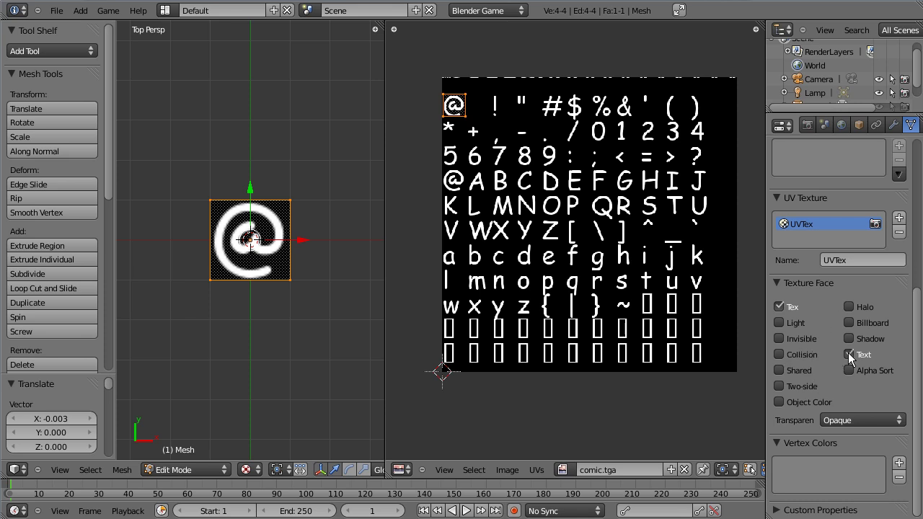
left_click(840, 421)
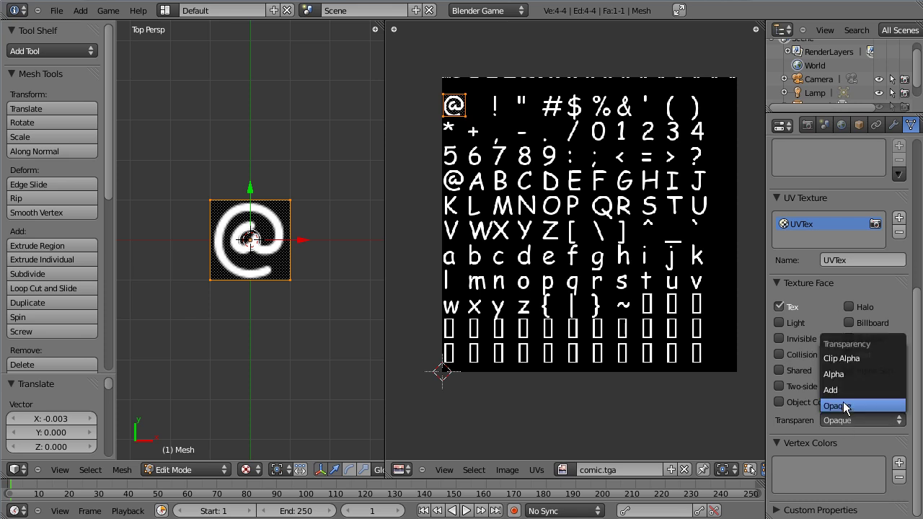
left_click(842, 376)
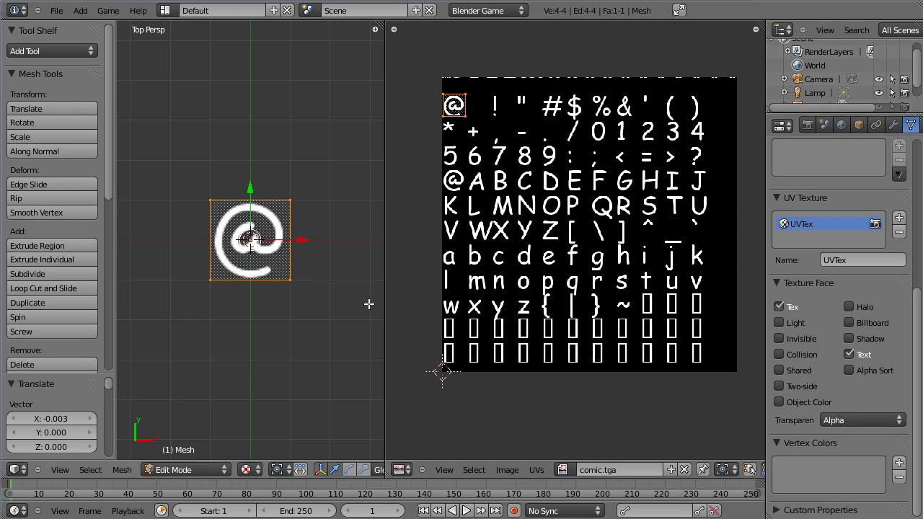
Return the plane to Object Mode and switch to the Game Logic screen layout.
left_click_drag(385, 307, 451, 310)
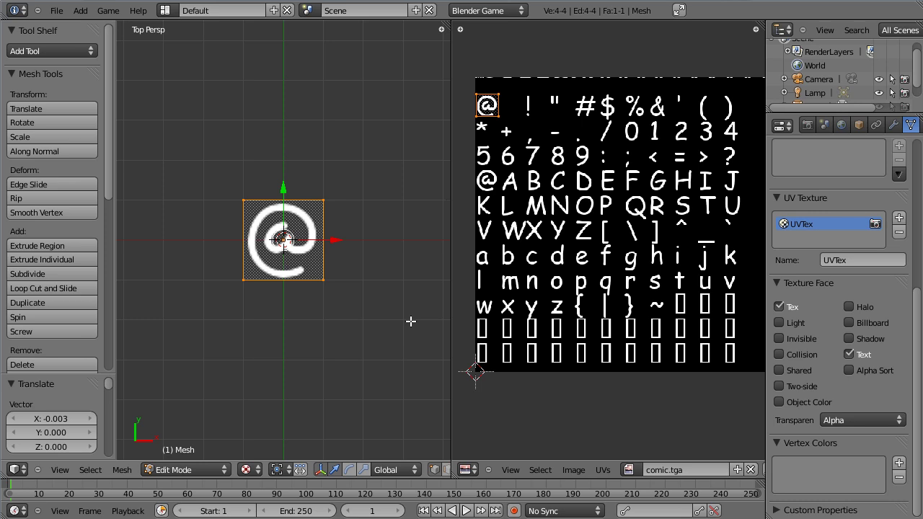
key("Tab")
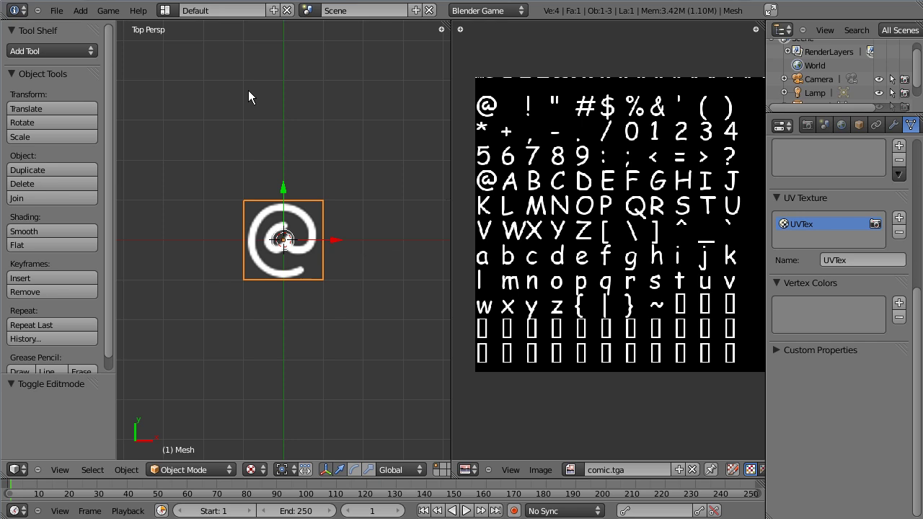
left_click(165, 11)
left_click(185, 78)
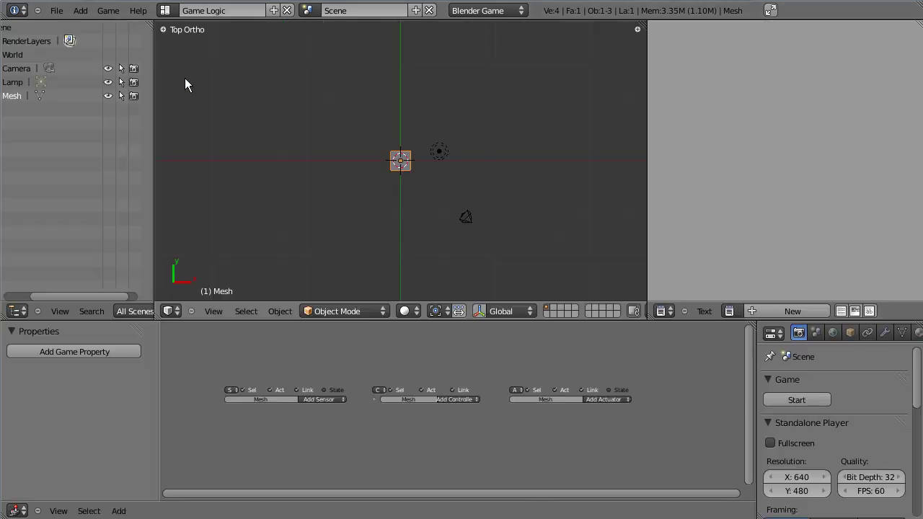
scroll(365, 443, "up", 4)
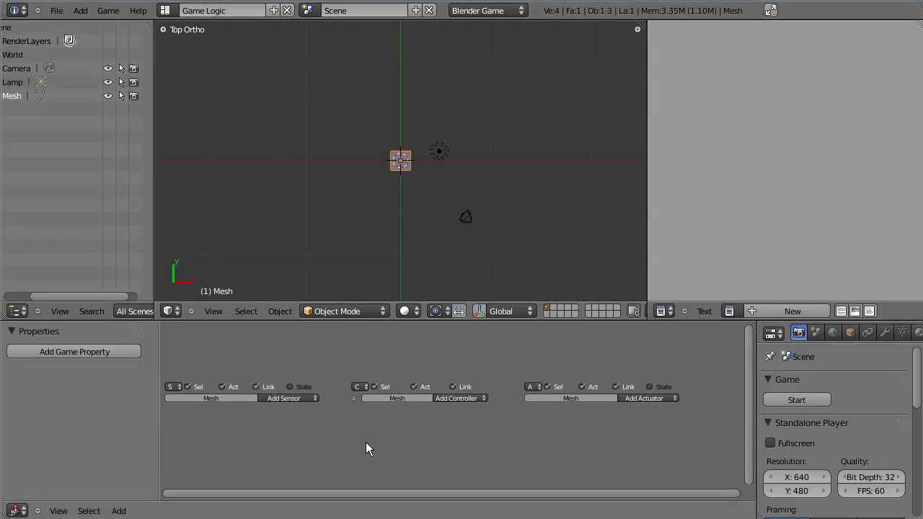
middle_click_drag(375, 433, 380, 397)
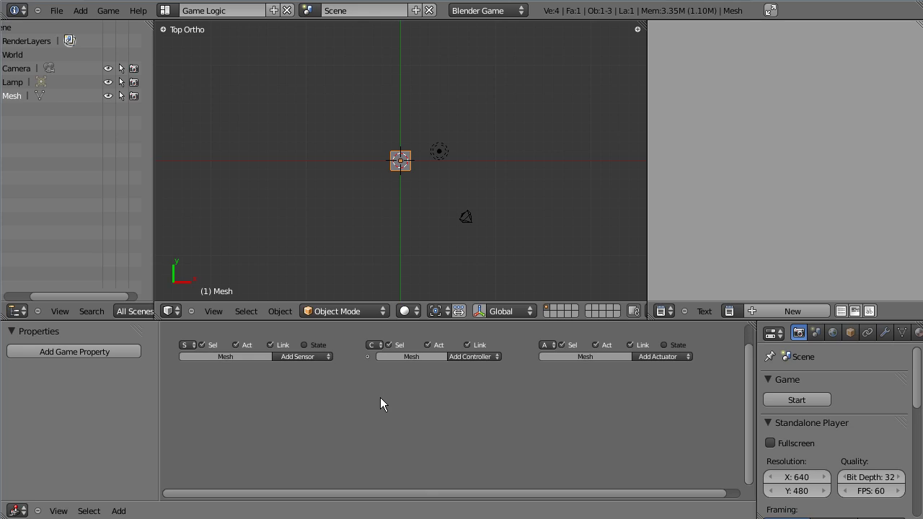
Add a game property named Text to the plane and set its type to String.
left_click(108, 352)
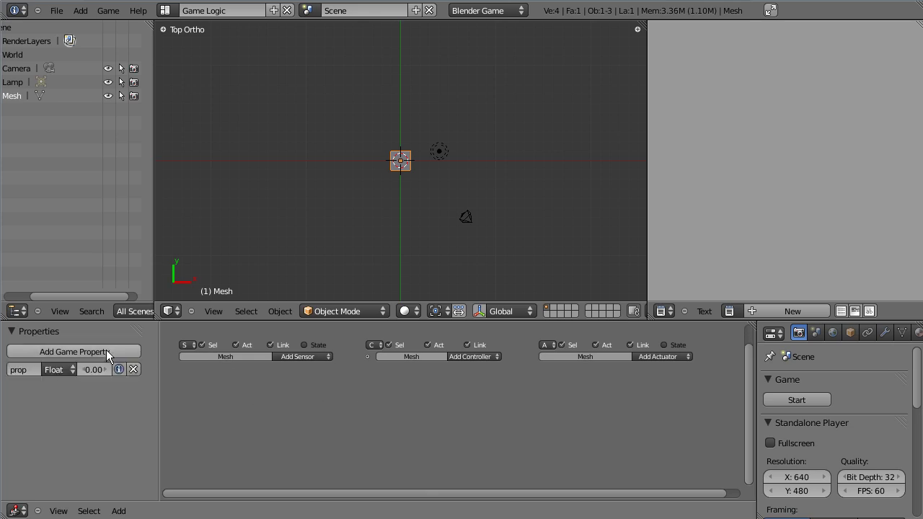
left_click(28, 369)
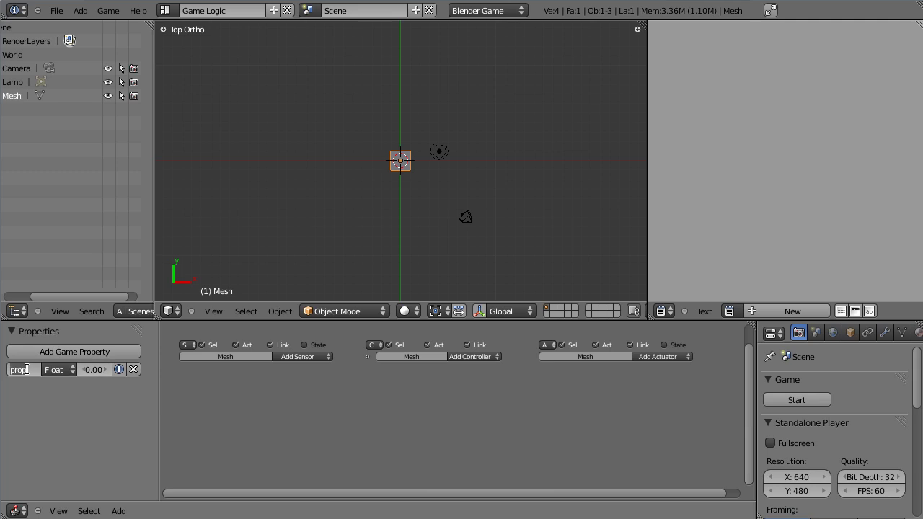
type("Text")
left_click(59, 372)
left_click(59, 372)
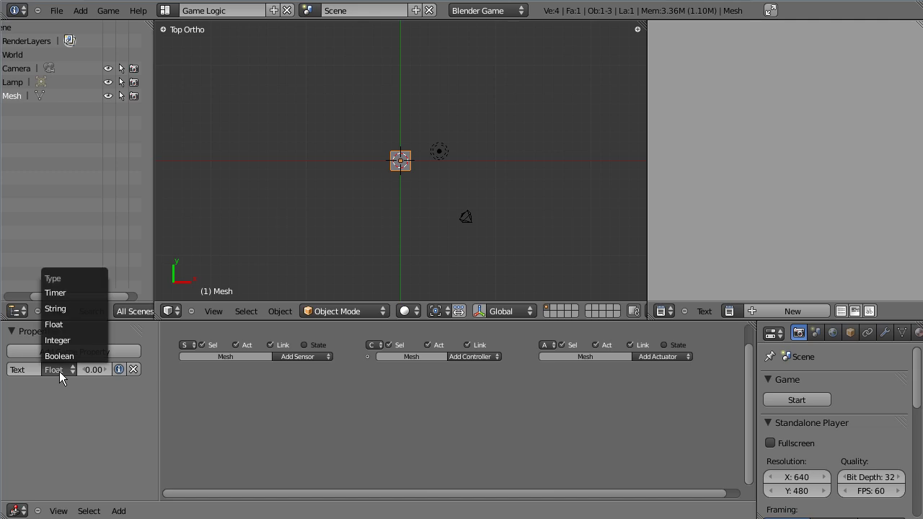
left_click(67, 307)
Set the Text property's value to "Hello, world!".
left_click(88, 370)
type("Hello, wo")
type("rld!")
key("Return")
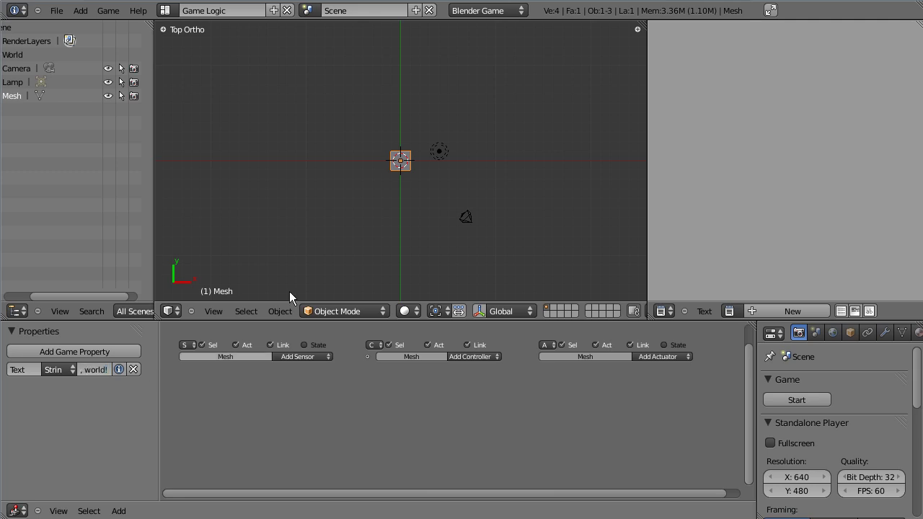
Set the 3D view's viewport shading to Textured.
left_click(411, 311)
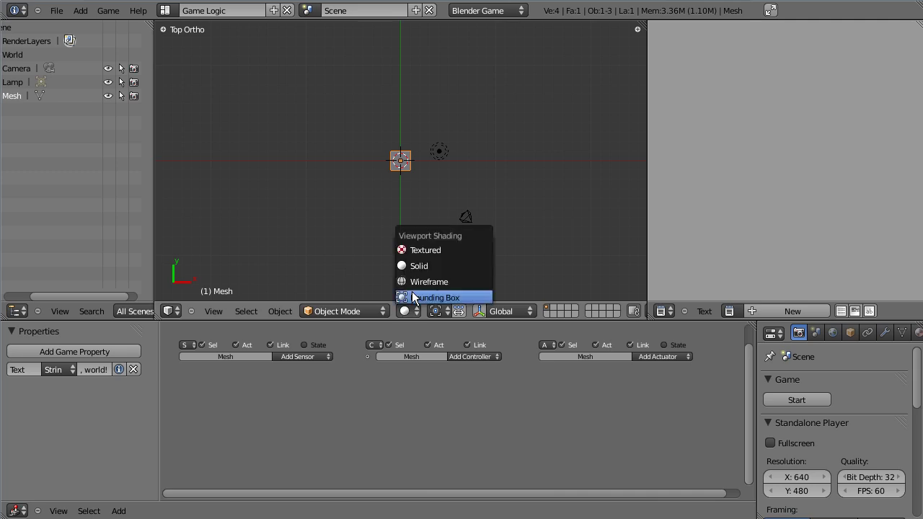
left_click(422, 253)
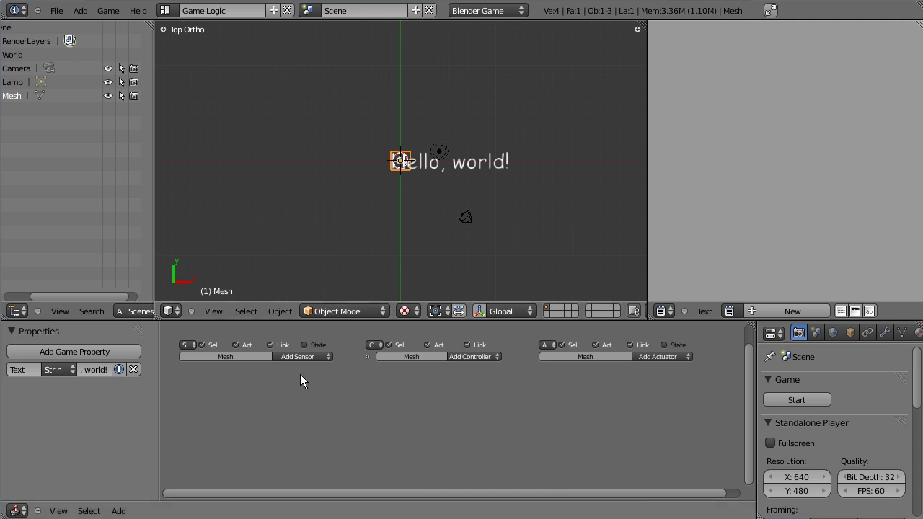
Add a Keyboard sensor to the plane that responds to all keys, with the Text property as its target.
middle_click_drag(308, 387, 345, 391, "ctrl")
left_click(310, 357)
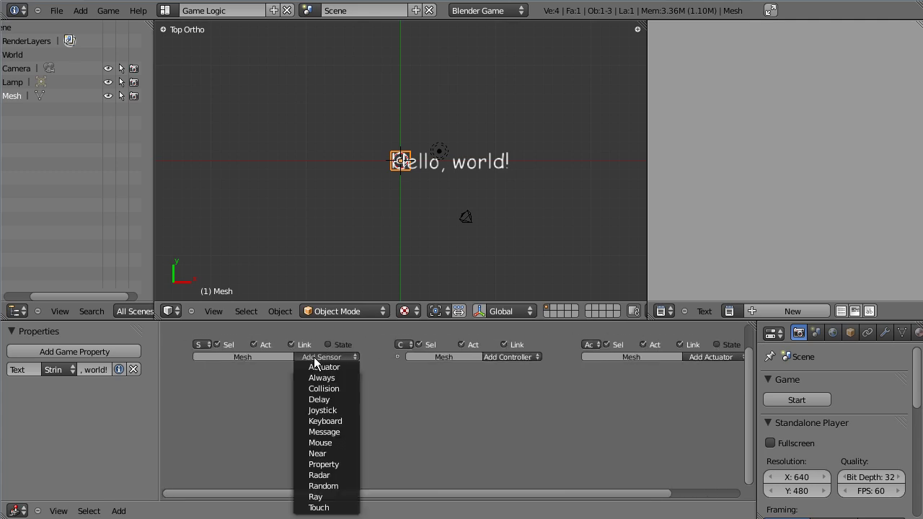
left_click(326, 421)
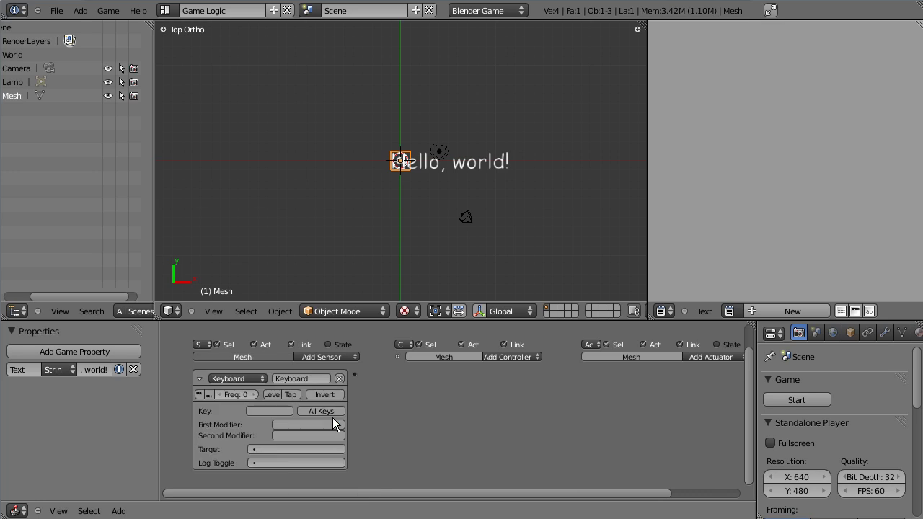
left_click(333, 411)
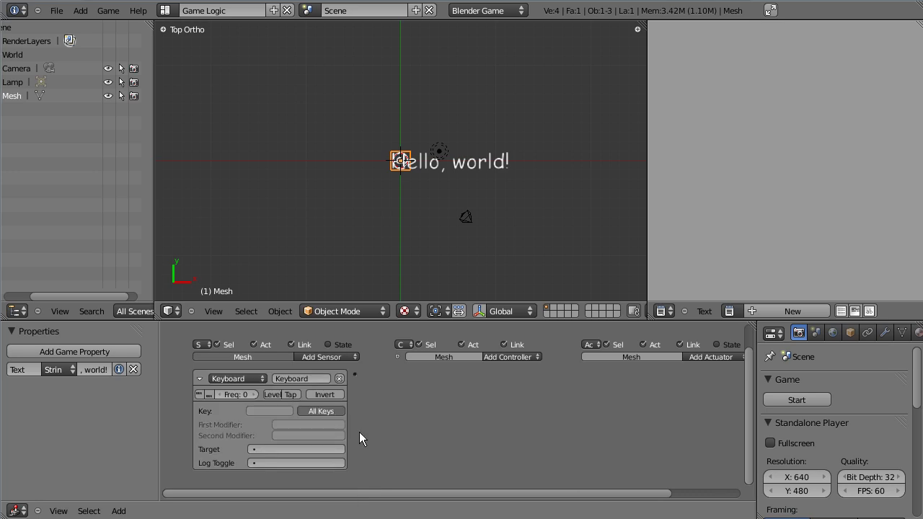
left_click(256, 448)
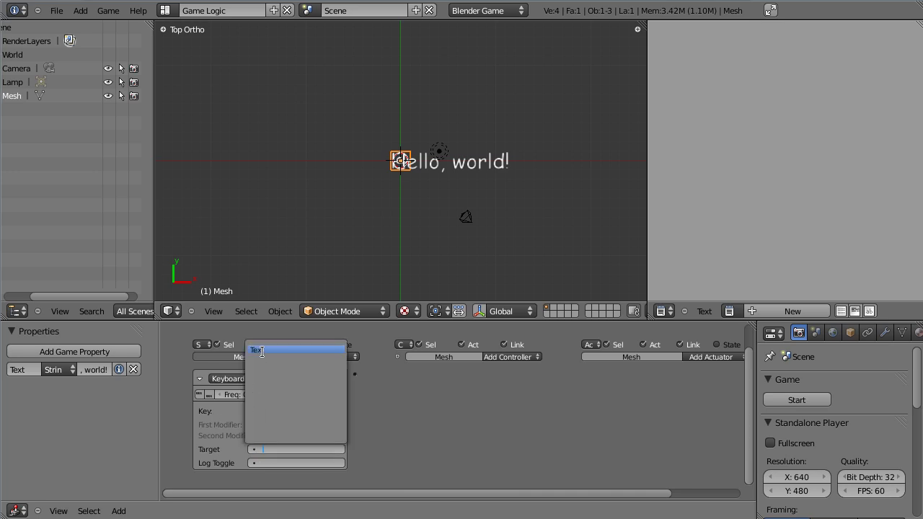
left_click(261, 350)
Add a Boolean game property named log_toggle and assign it as the Keyboard sensor's Log Toggle.
left_click(72, 351)
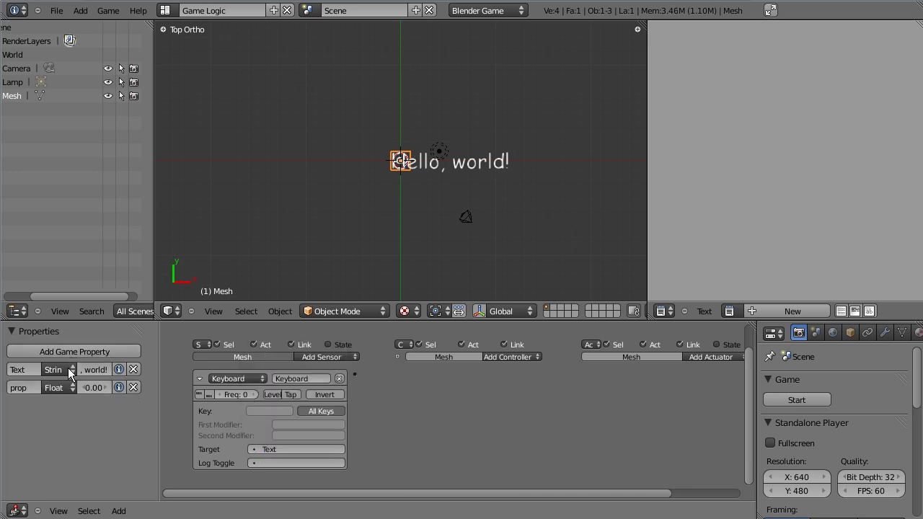
double_click(22, 387)
type("log")
type("toggle")
left_click(53, 385)
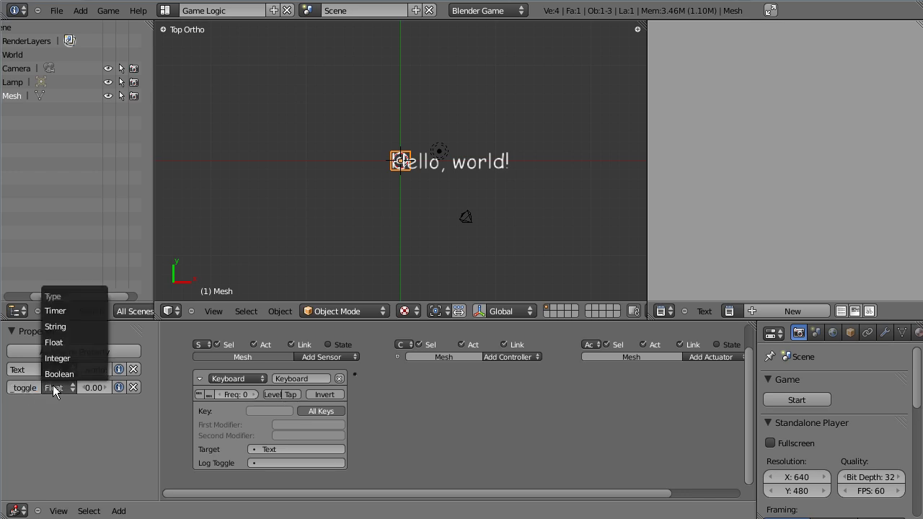
left_click(58, 372)
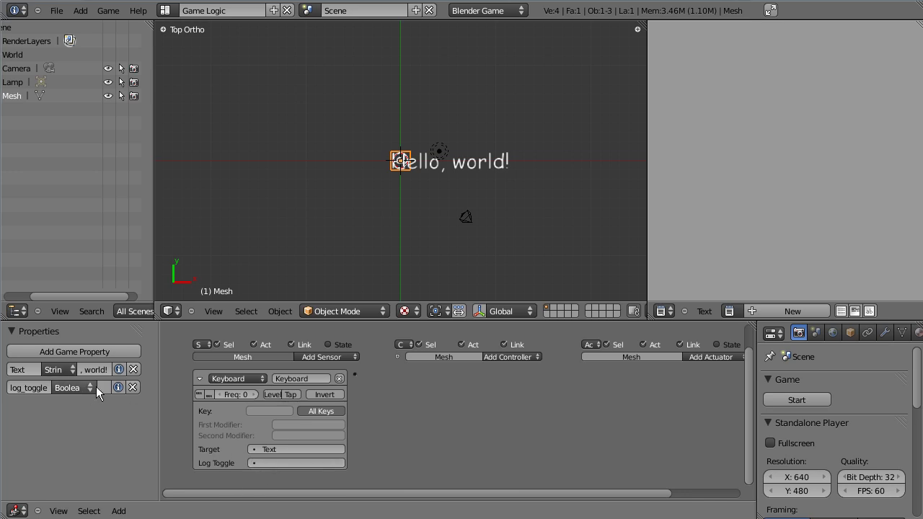
left_click(257, 463)
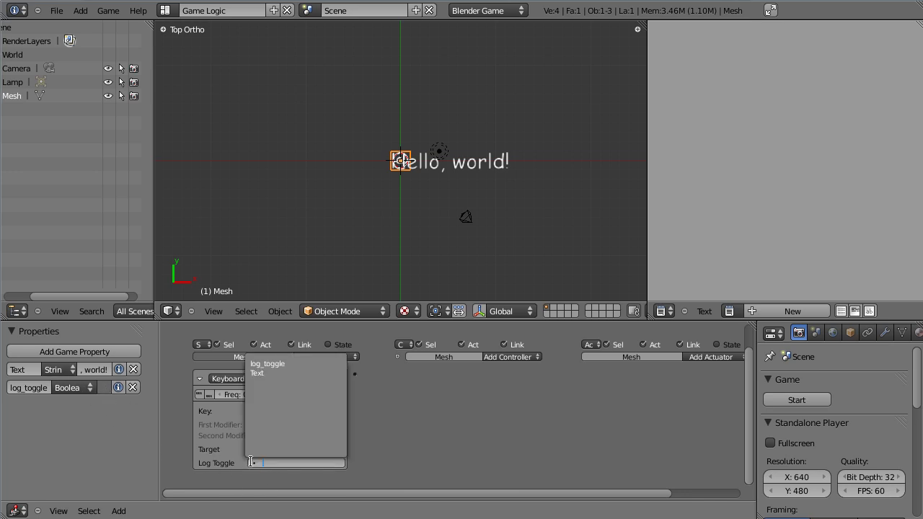
left_click(270, 364)
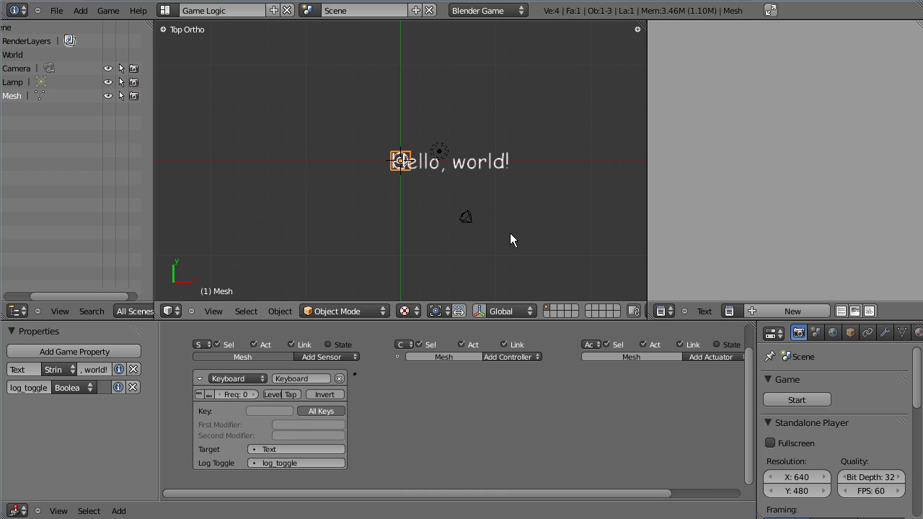
Start the game in the 3D view and erase the whole "Hello, world!" text.
key("p")
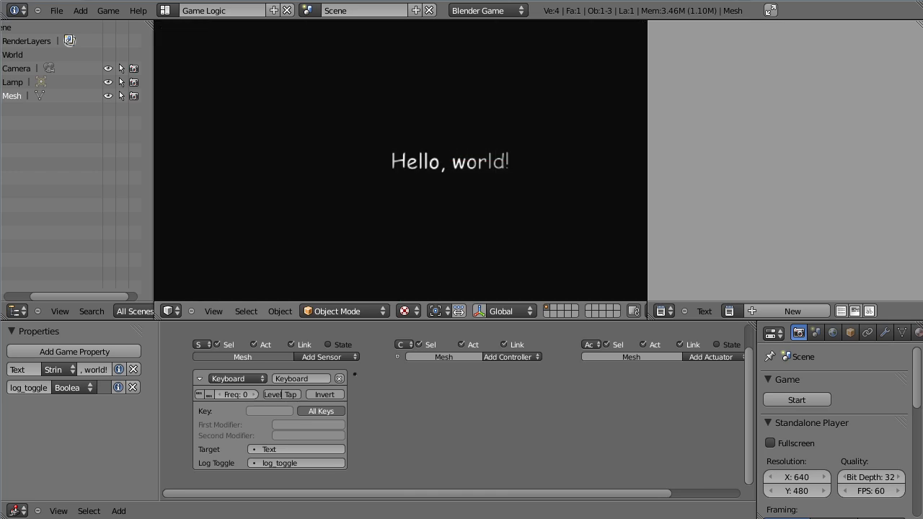
key("BackSpace")
key("BackSpace")
key("BackSpace")
key("BackSpace")
key("BackSpace")
key("BackSpace")
key("BackSpace")
key("BackSpace")
key("BackSpace")
key("BackSpace")
key("BackSpace")
key("BackSpace")
key("BackSpace")
Enter "text in Blender" and "in realtime!" on two lines in the running game, and quit the game.
type("tex")
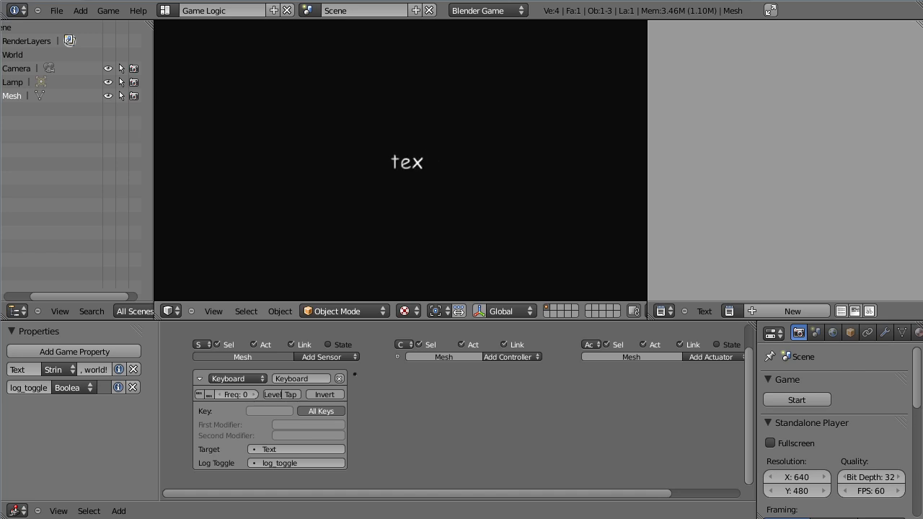
type("t in Blender")
key("Return")
type("in realtime!")
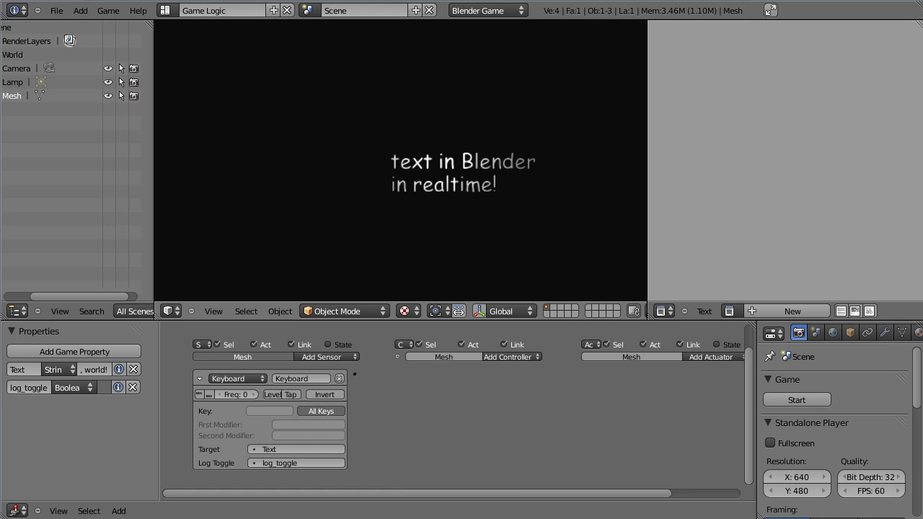
key("Escape")
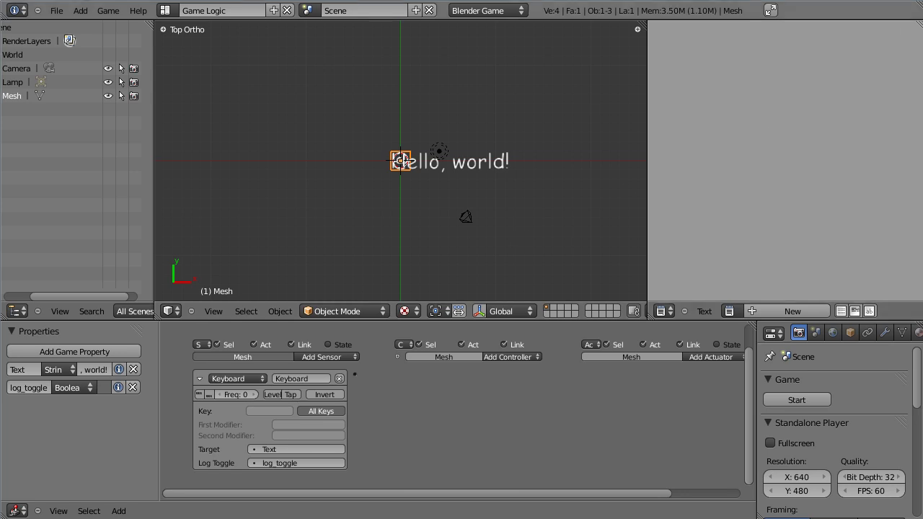